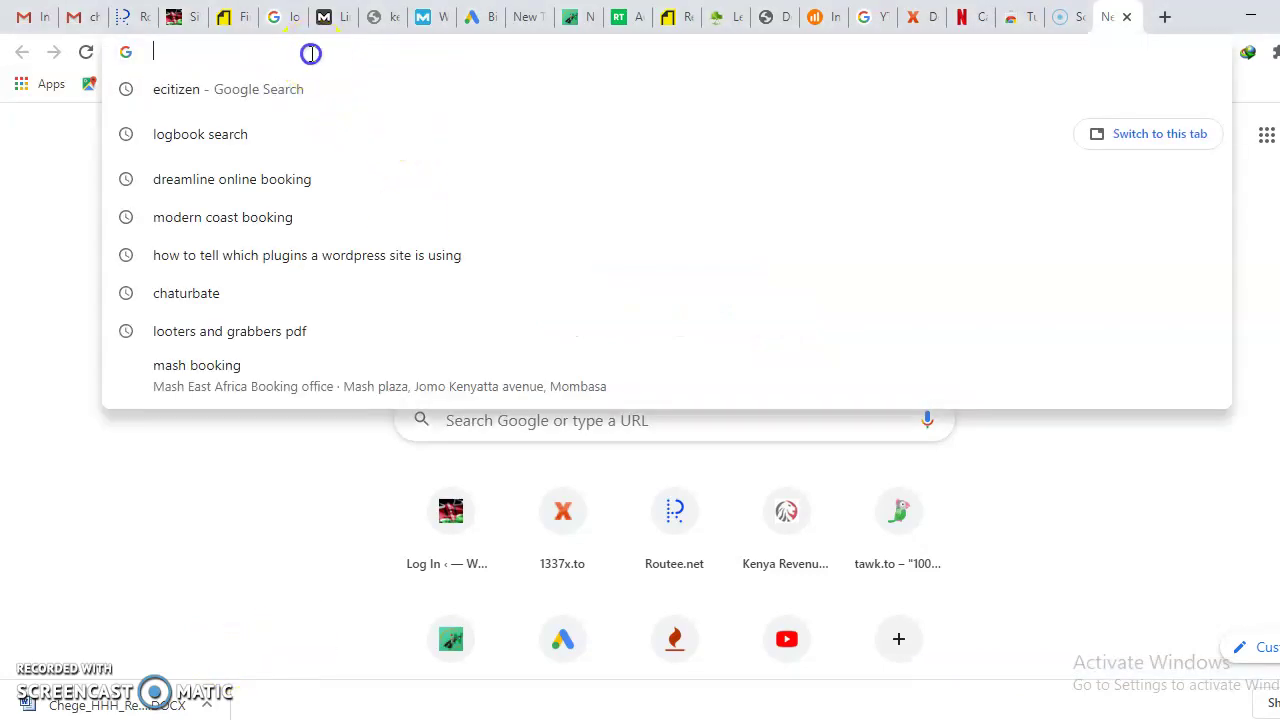
Open the NTSA Citizen Self-service Portal login page (tims.ntsa.go.ke/login_csp.jsp) from Chrome's address-bar suggestions.
type("T")
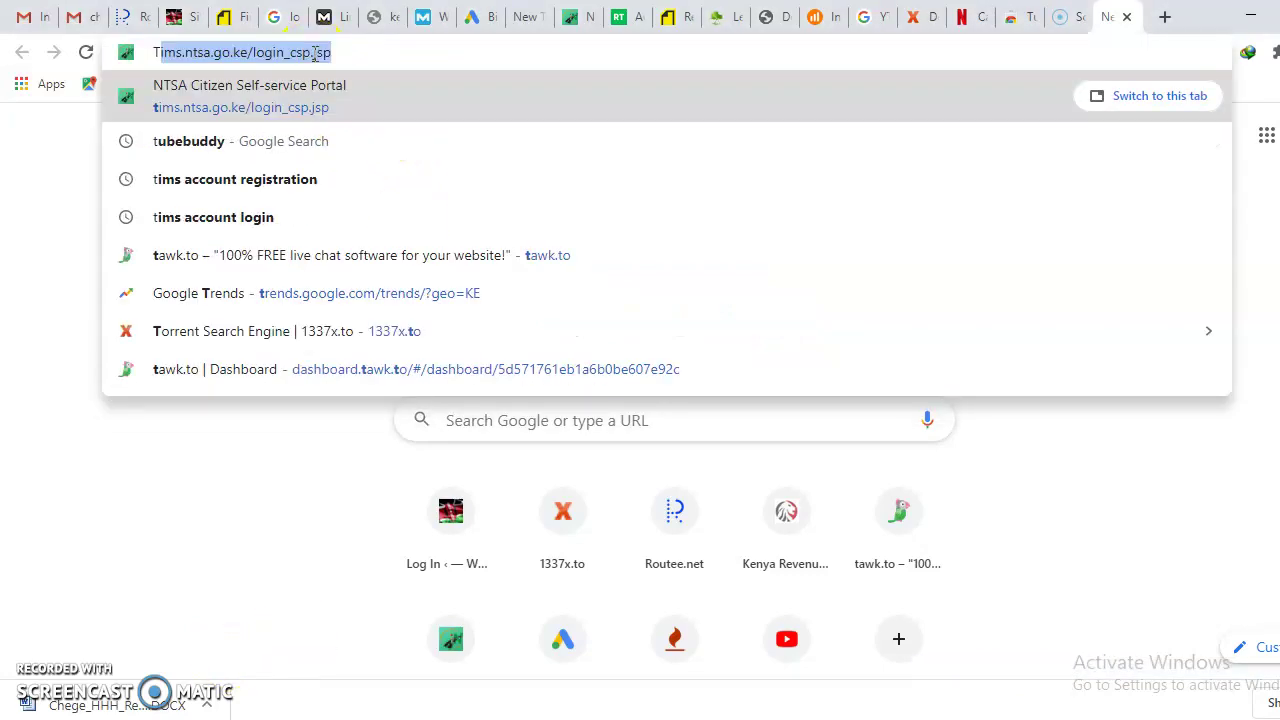
type("M")
key("BackSpace")
key("BackSpace")
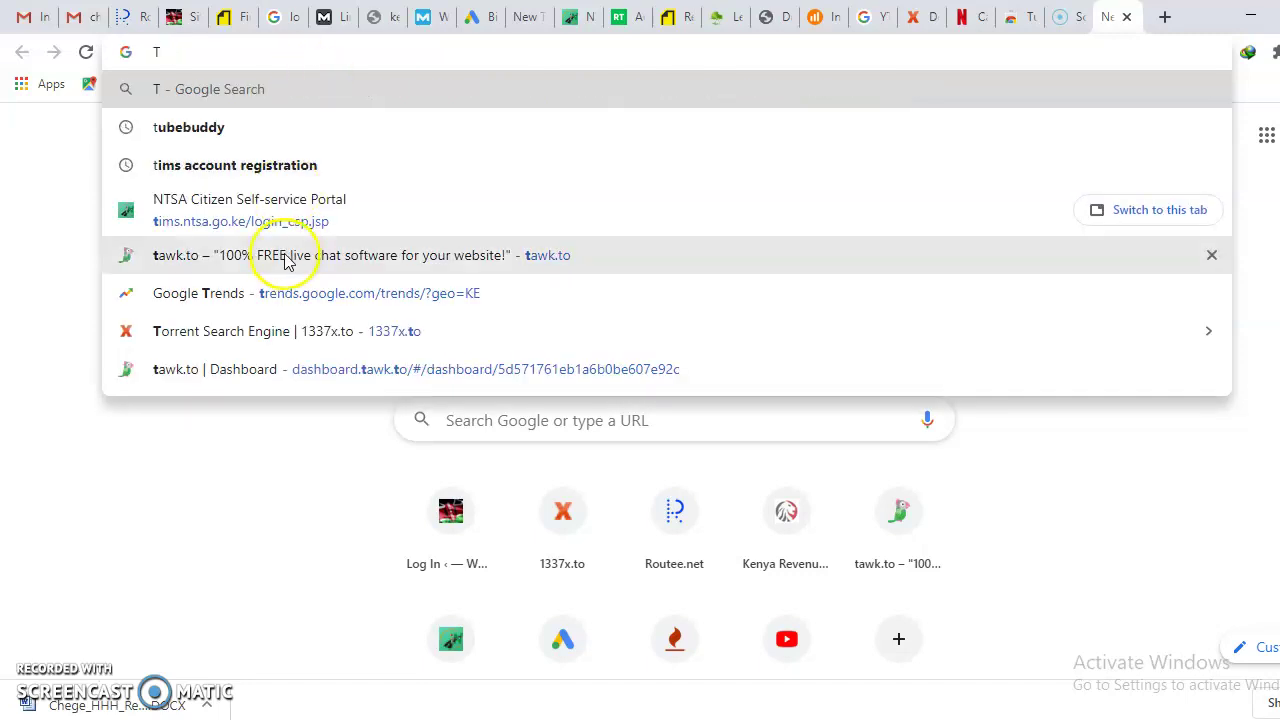
left_click(307, 215)
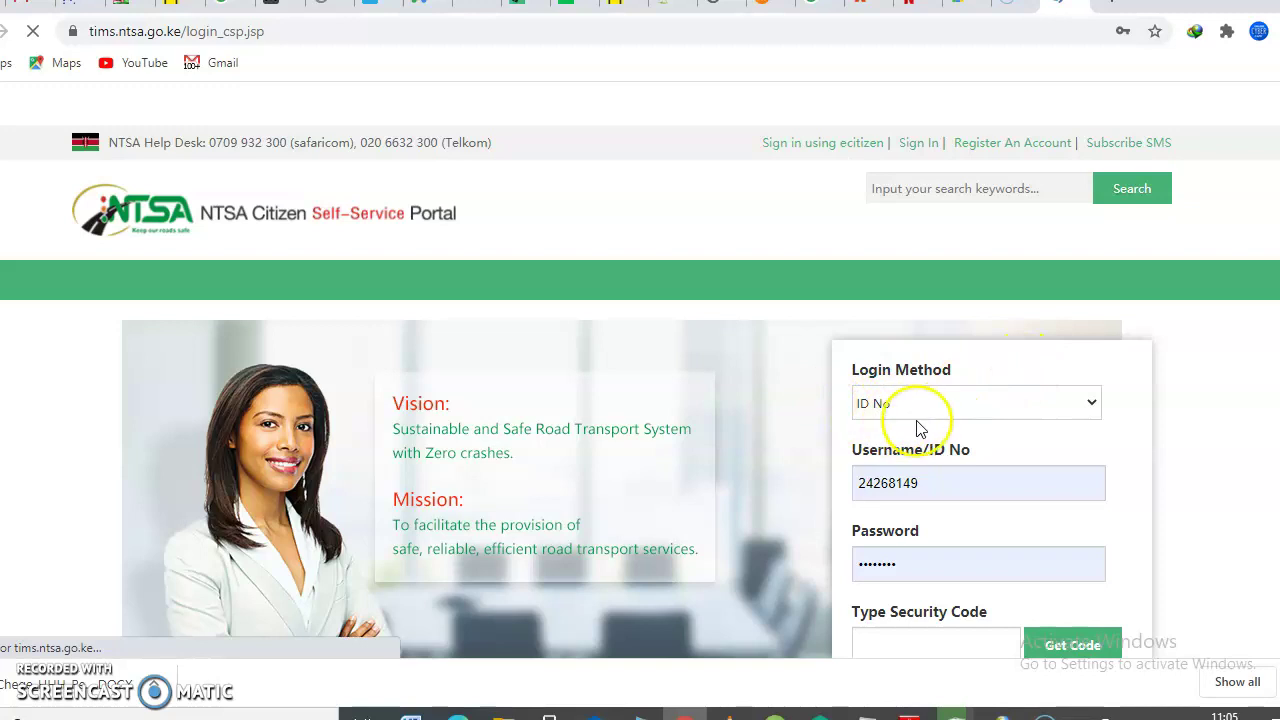
Autofill the login form with the saved ID and password, then follow 'Forgot your password?'.
scroll(913, 428, "down", 1)
left_click(880, 382)
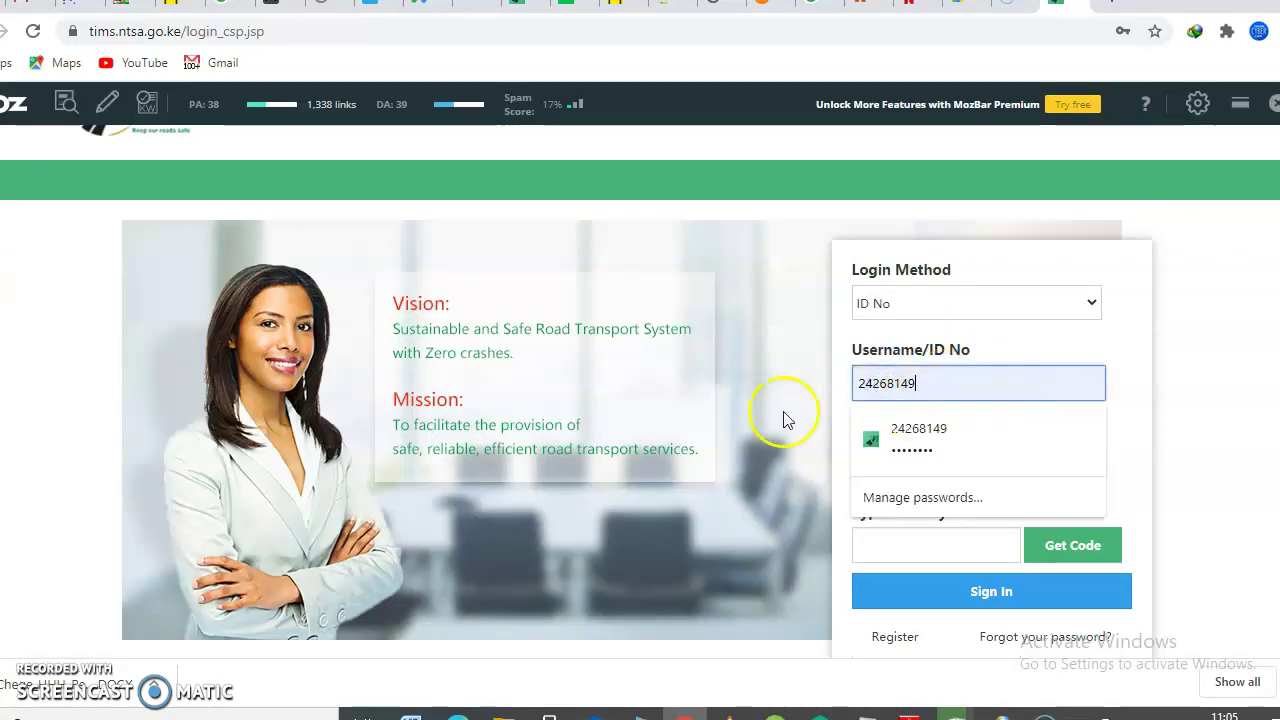
left_click(830, 386)
scroll(920, 388, "down", 2)
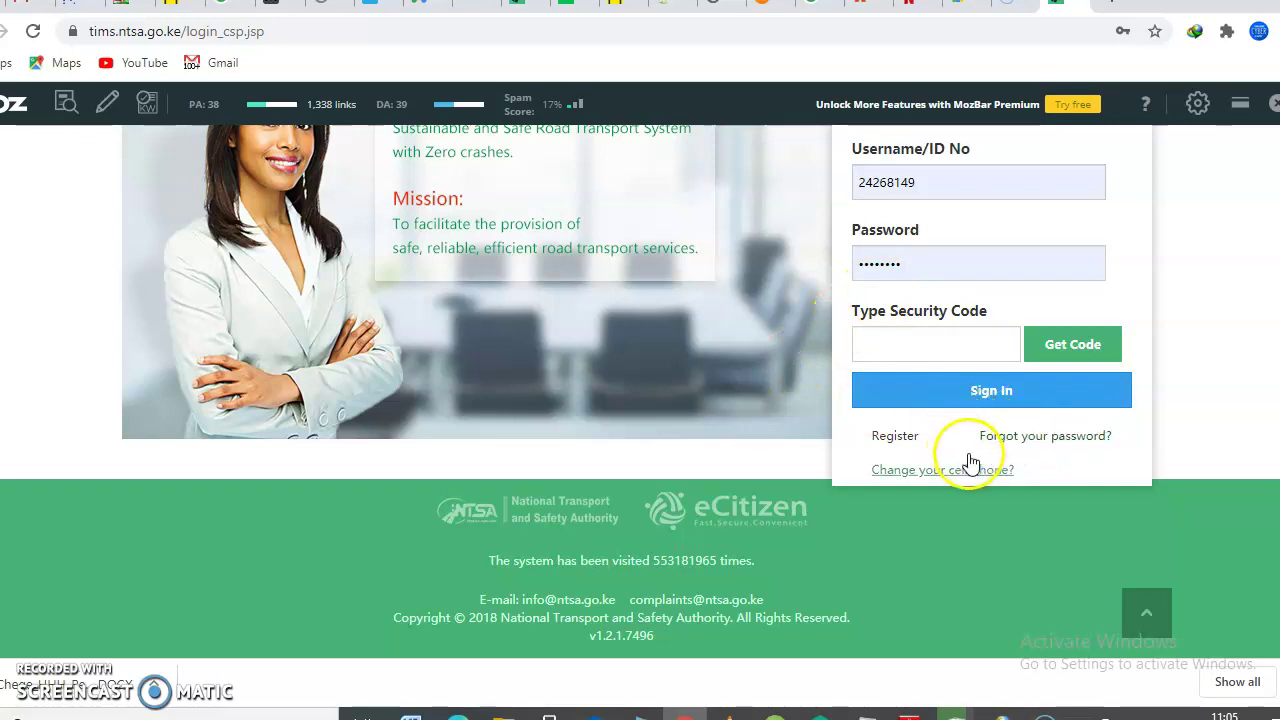
left_click(1043, 445)
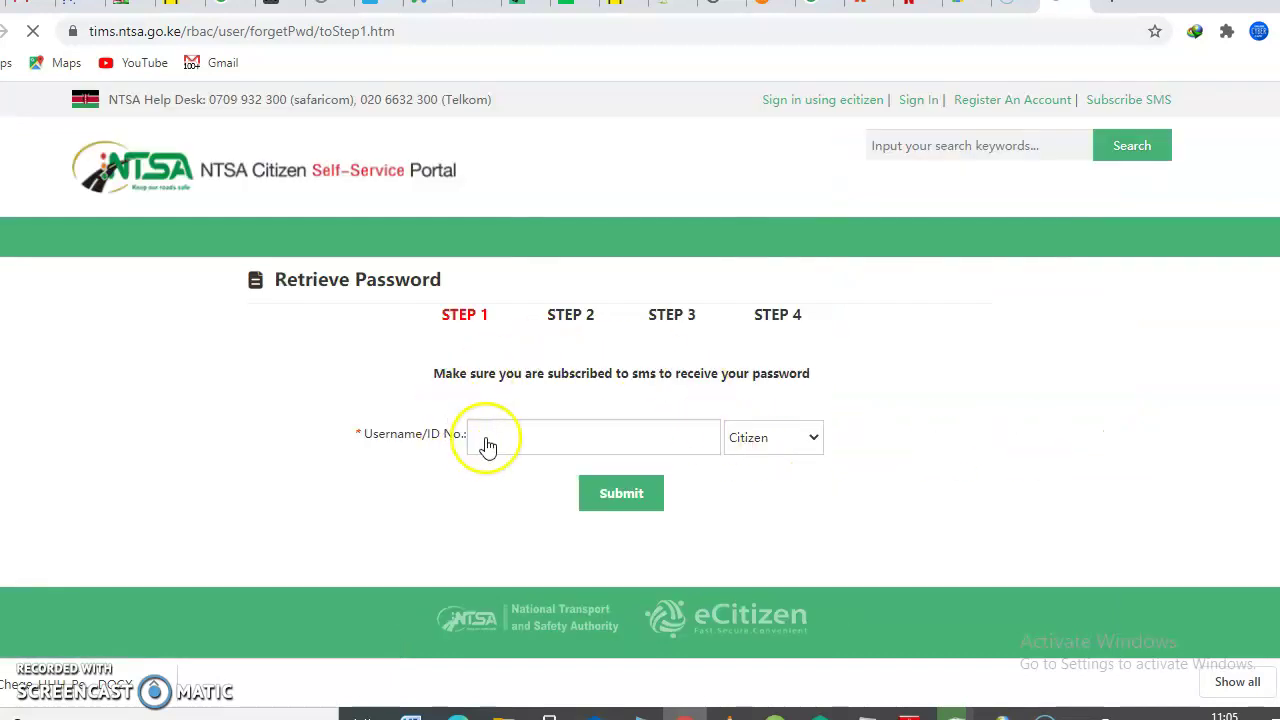
Bring up and preview the saved ID suggestions in the Username/ID No. field.
left_click(493, 444)
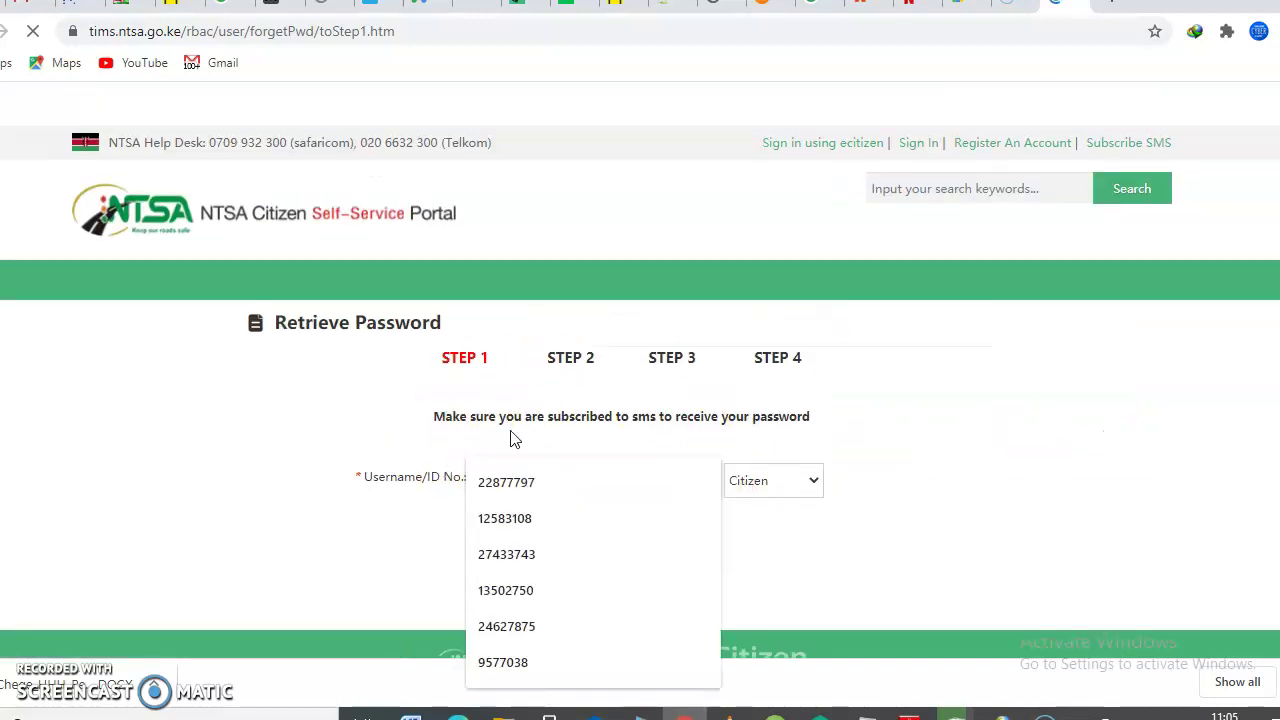
left_click(567, 425)
left_click(482, 474)
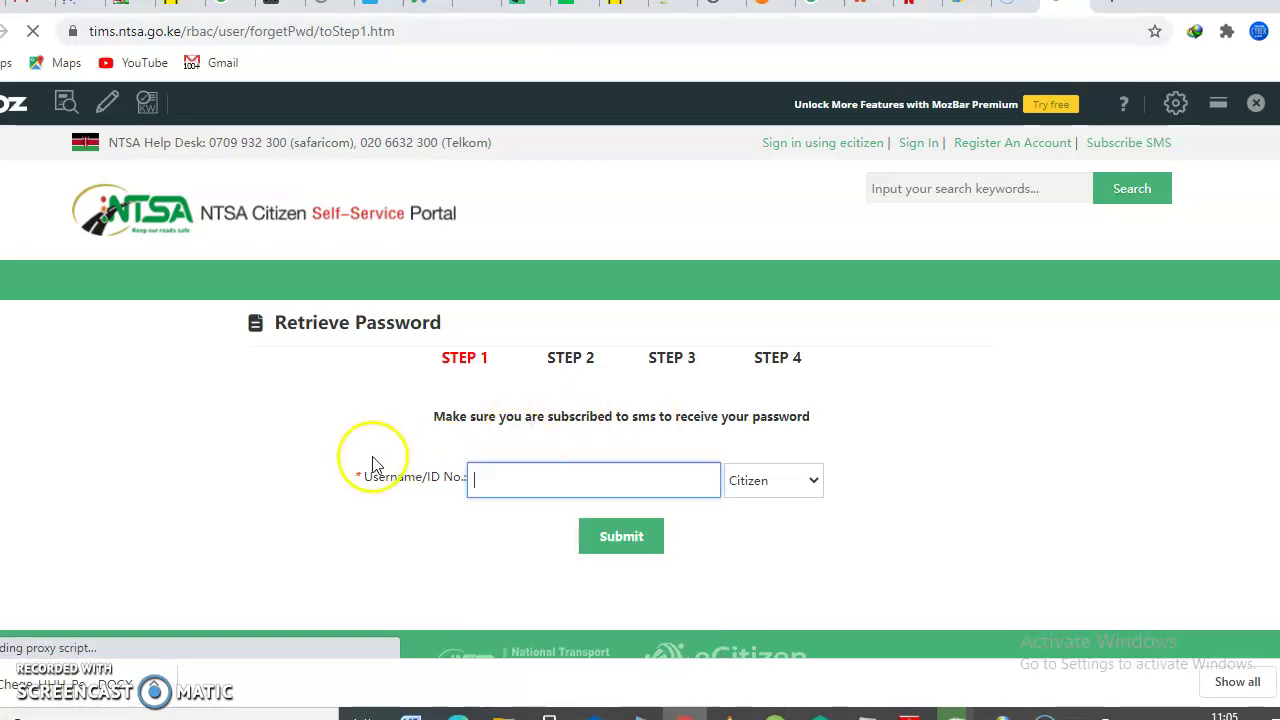
left_click(508, 471)
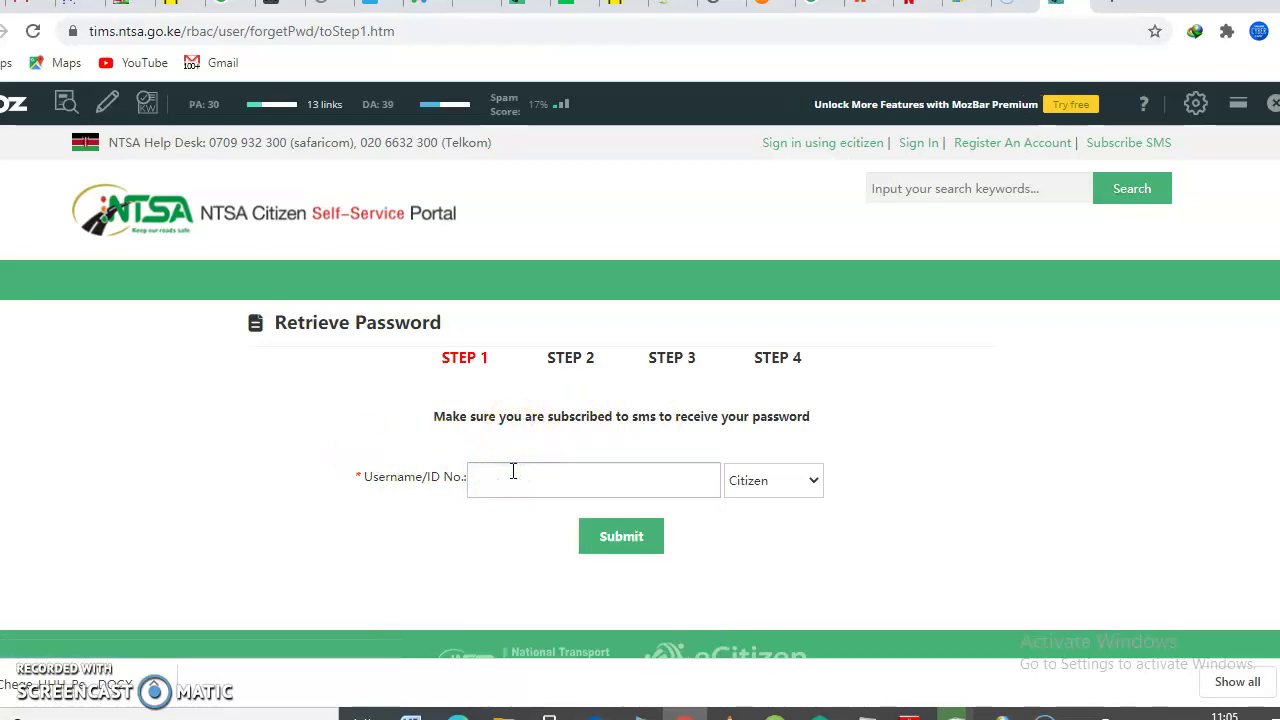
left_click(522, 477)
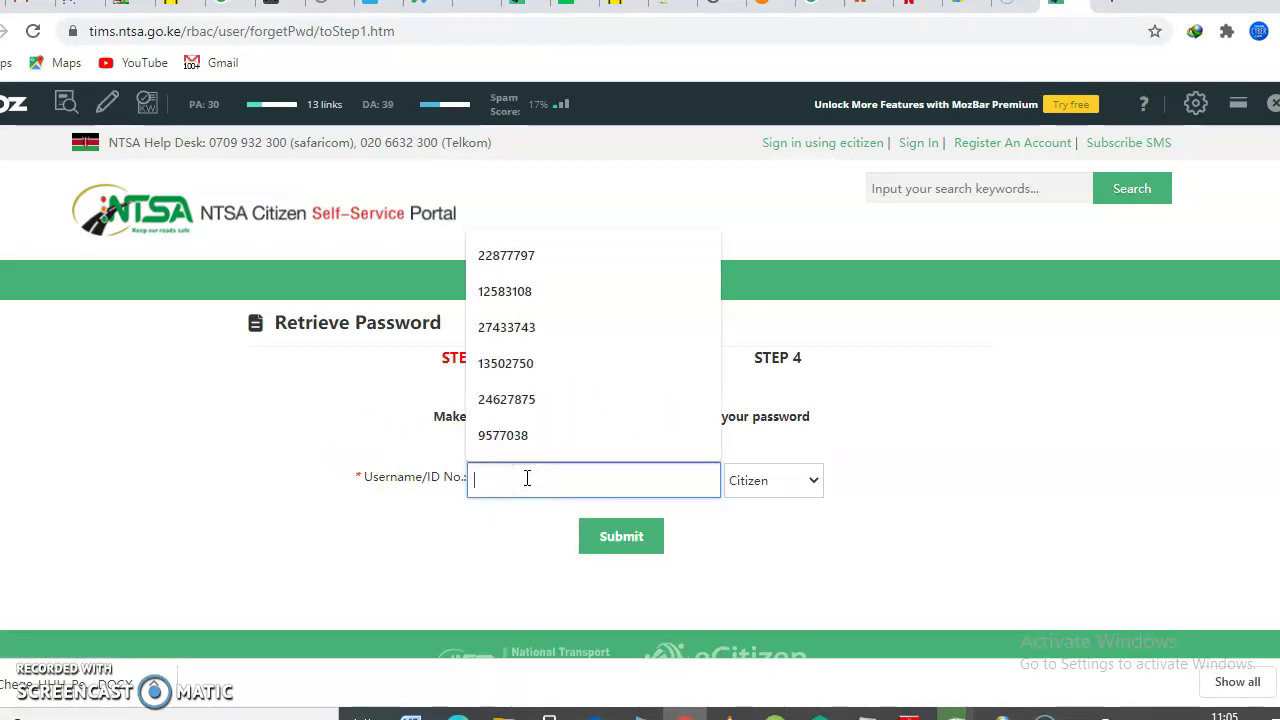
key("Down")
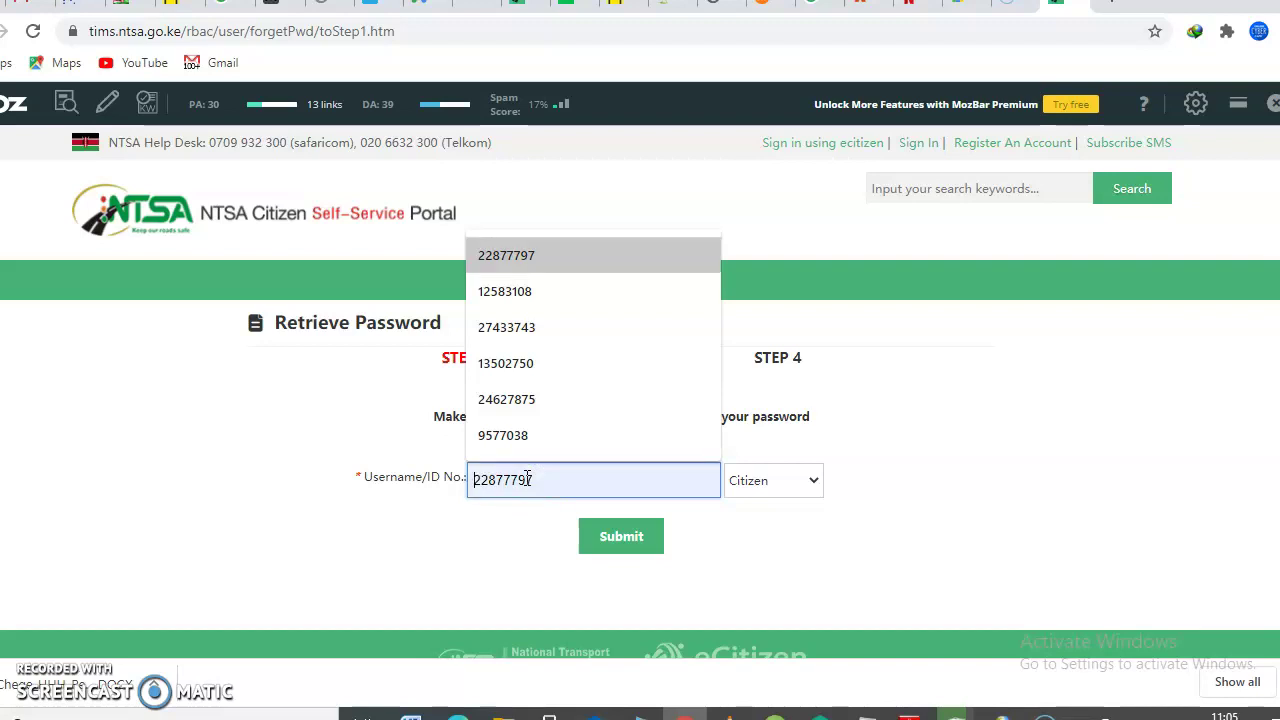
left_click(556, 474)
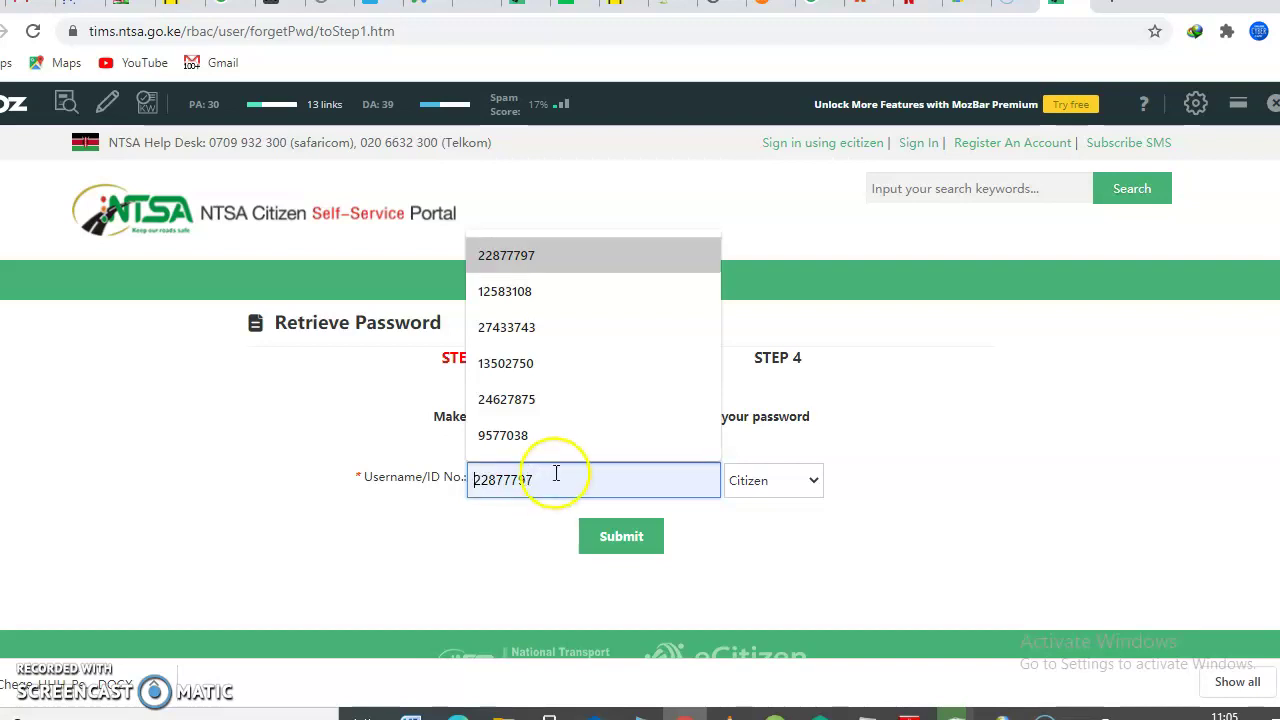
left_click(403, 491)
left_click(500, 482)
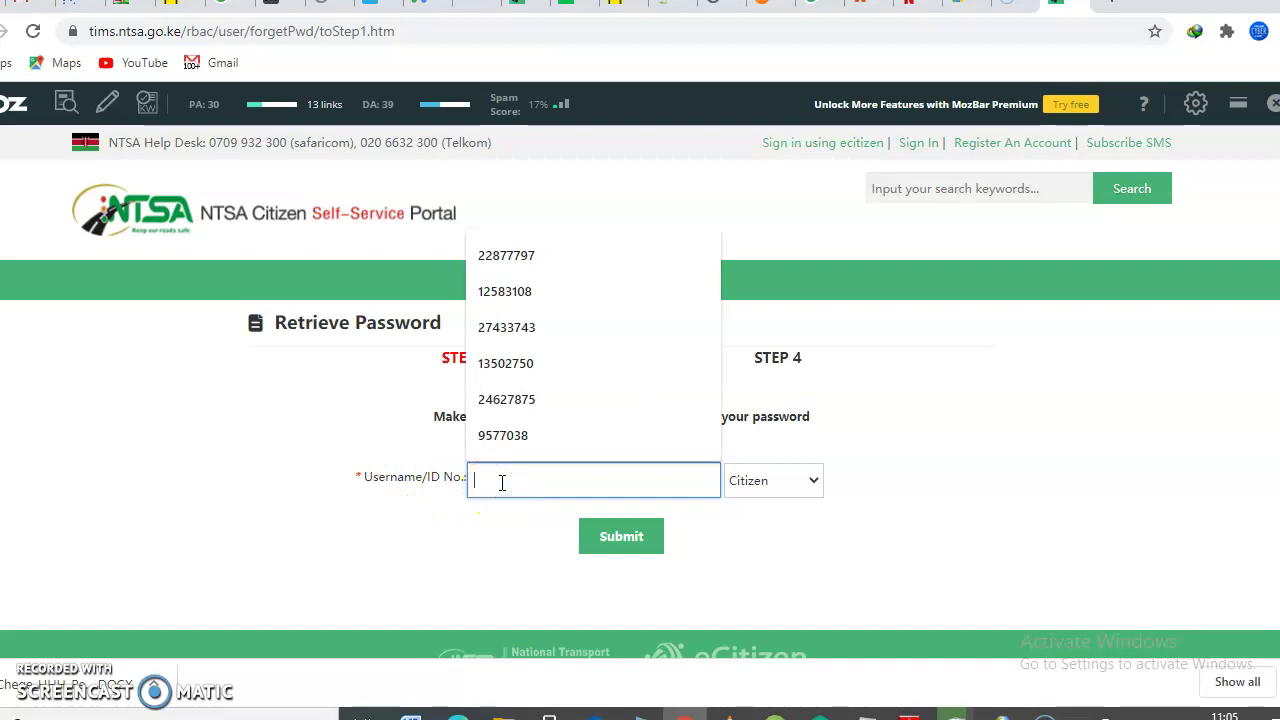
key("Down")
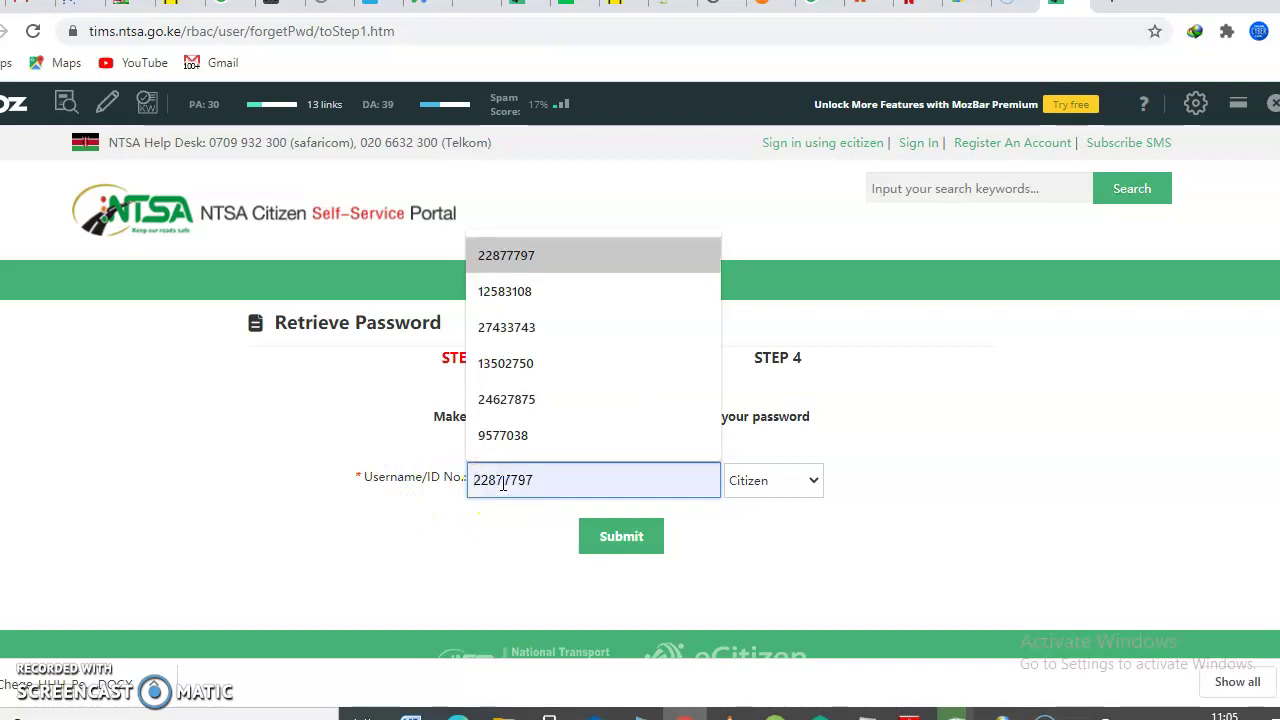
left_click(355, 464)
left_click(517, 480)
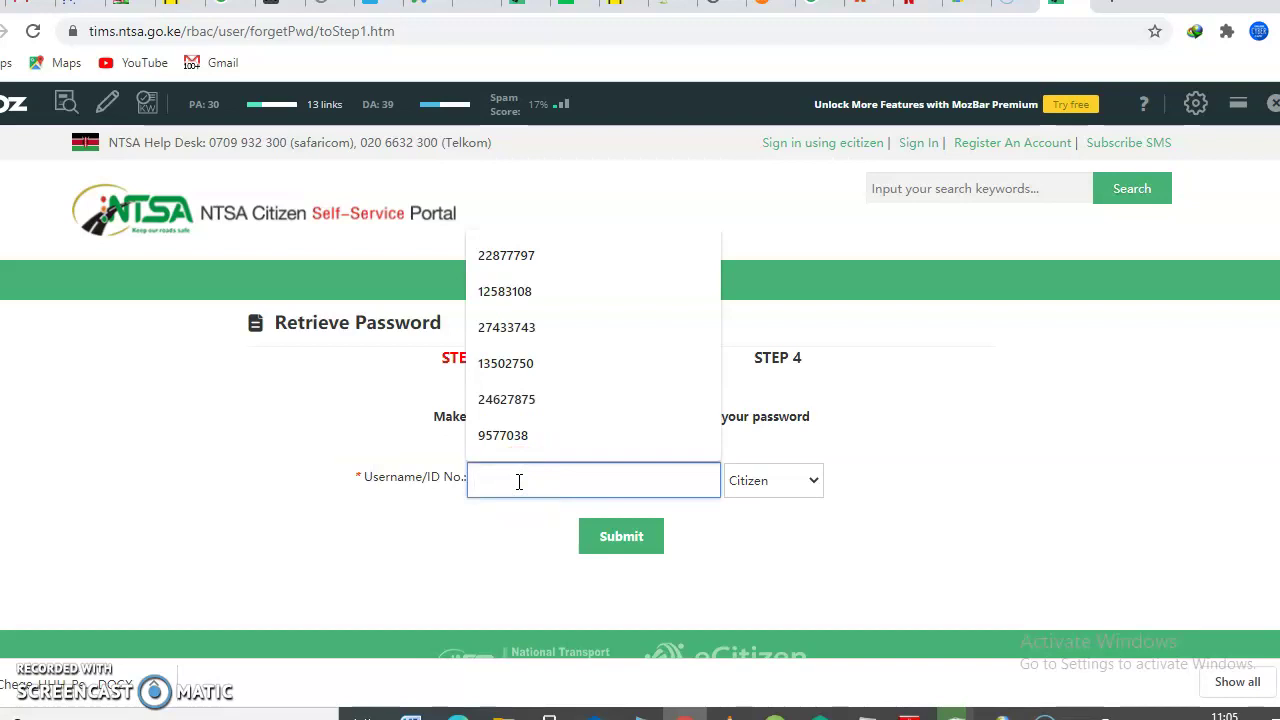
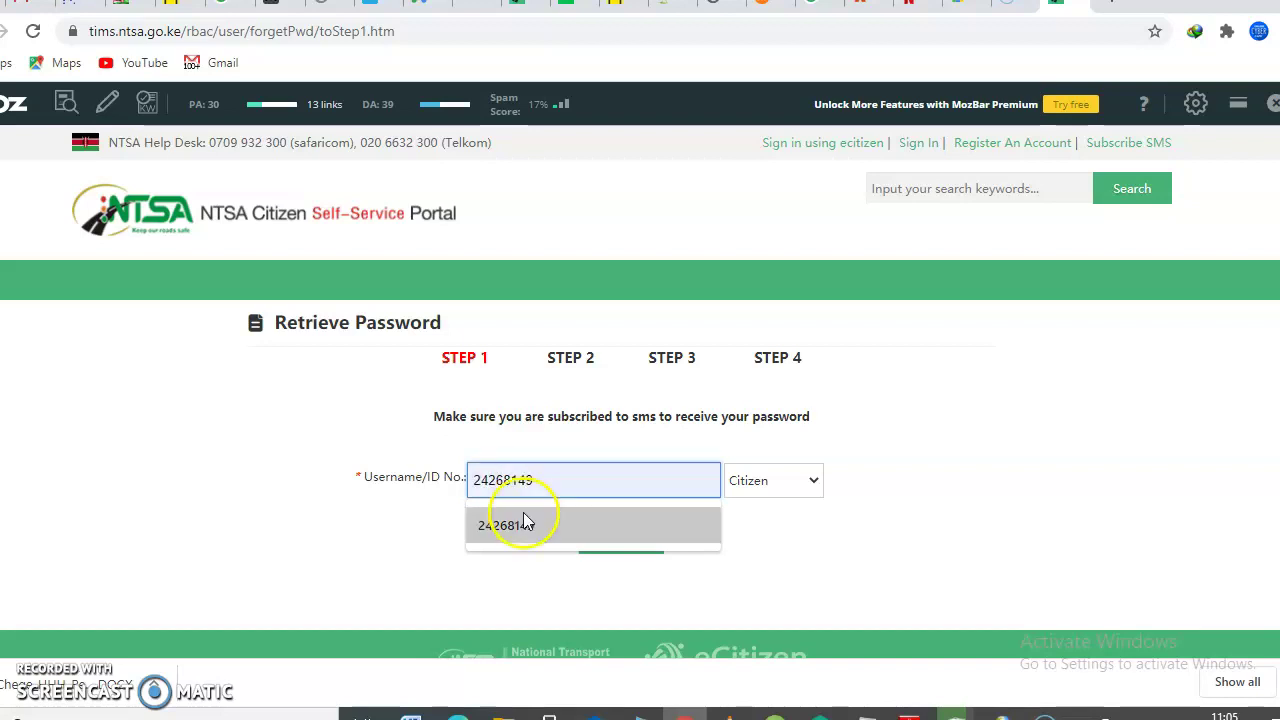
Fill Username/ID No. with the account's ID from autofill, submit it, and show account types.
left_click(523, 522)
left_click(487, 479)
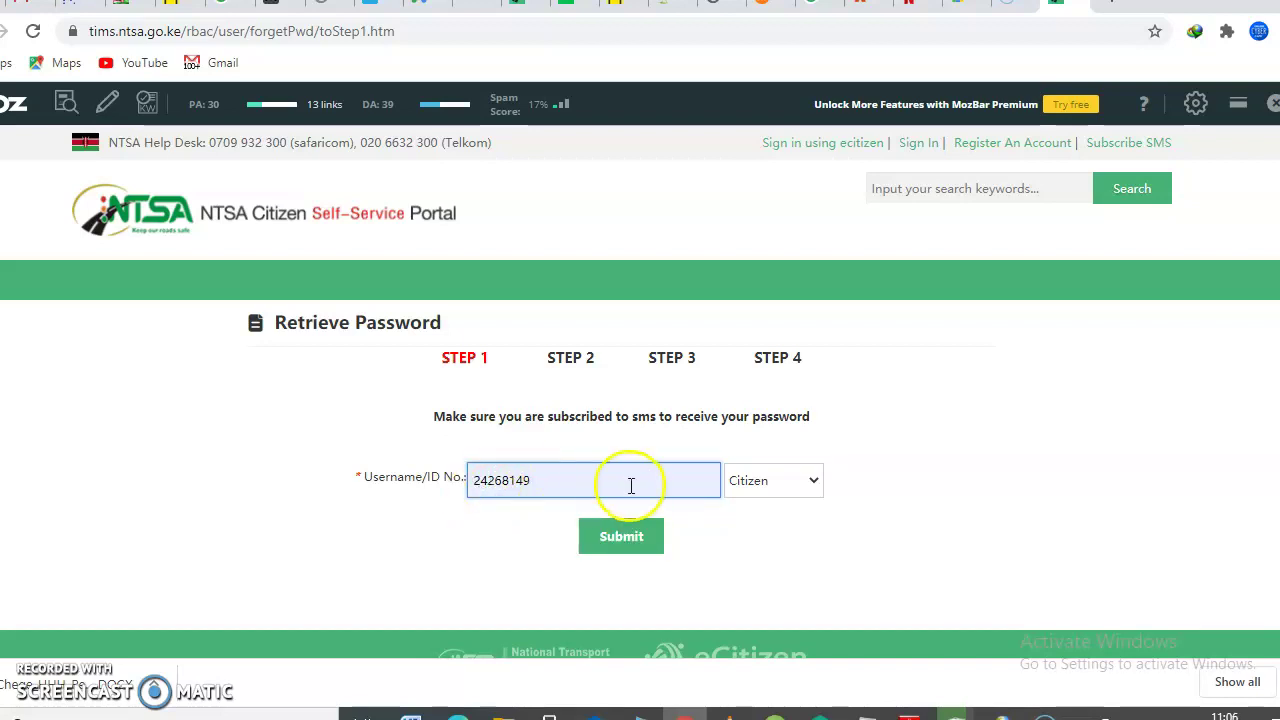
left_click(617, 545)
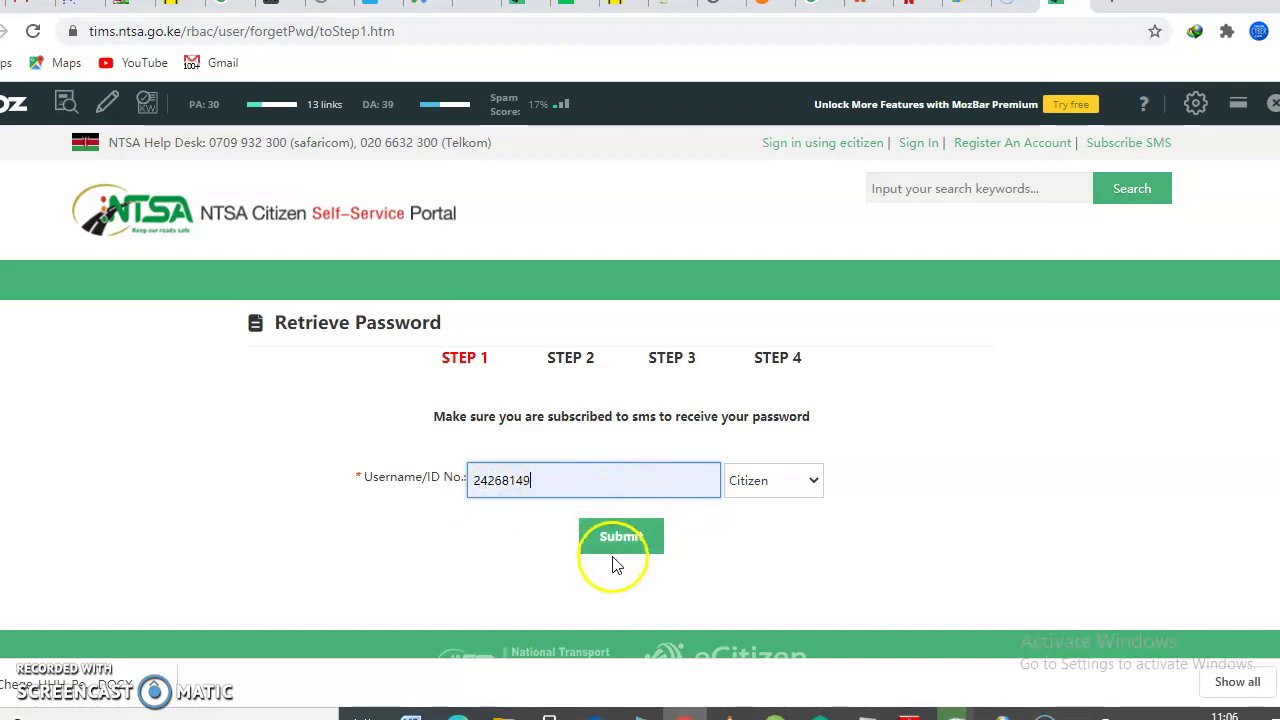
left_click(792, 488)
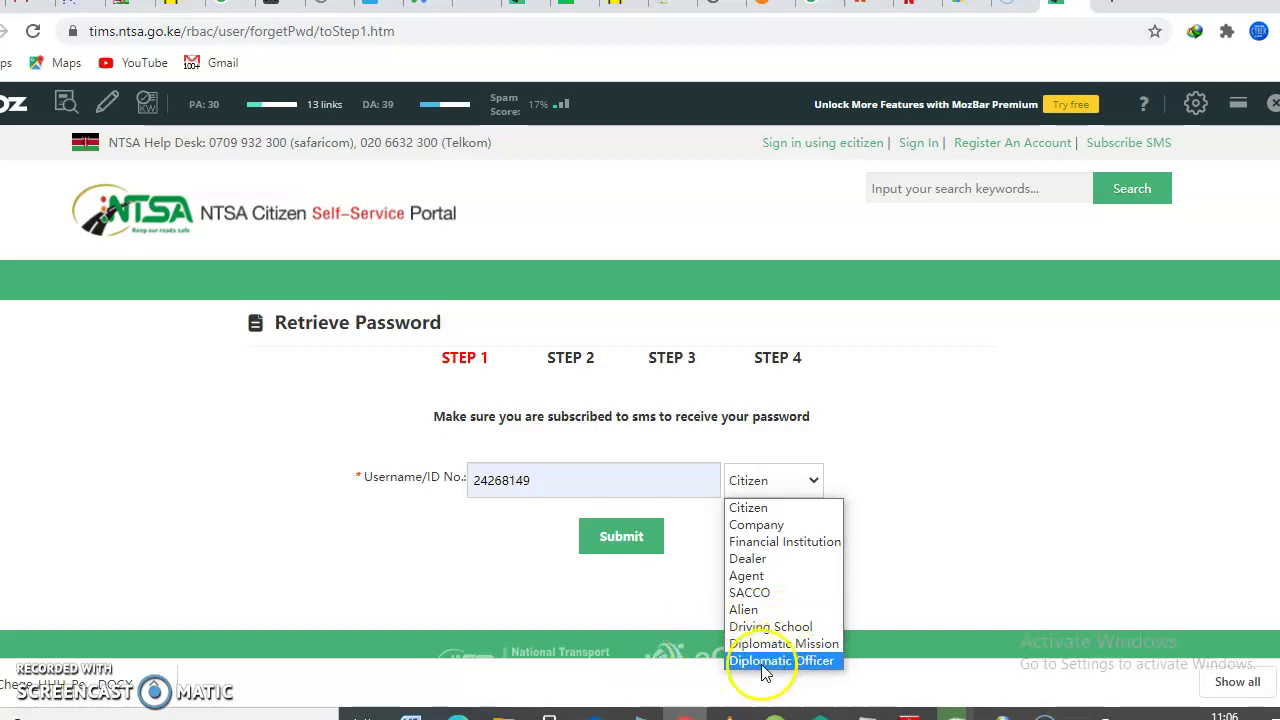
Keep Citizen as the account type and submit to reach Step 2.
left_click(755, 507)
left_click(648, 553)
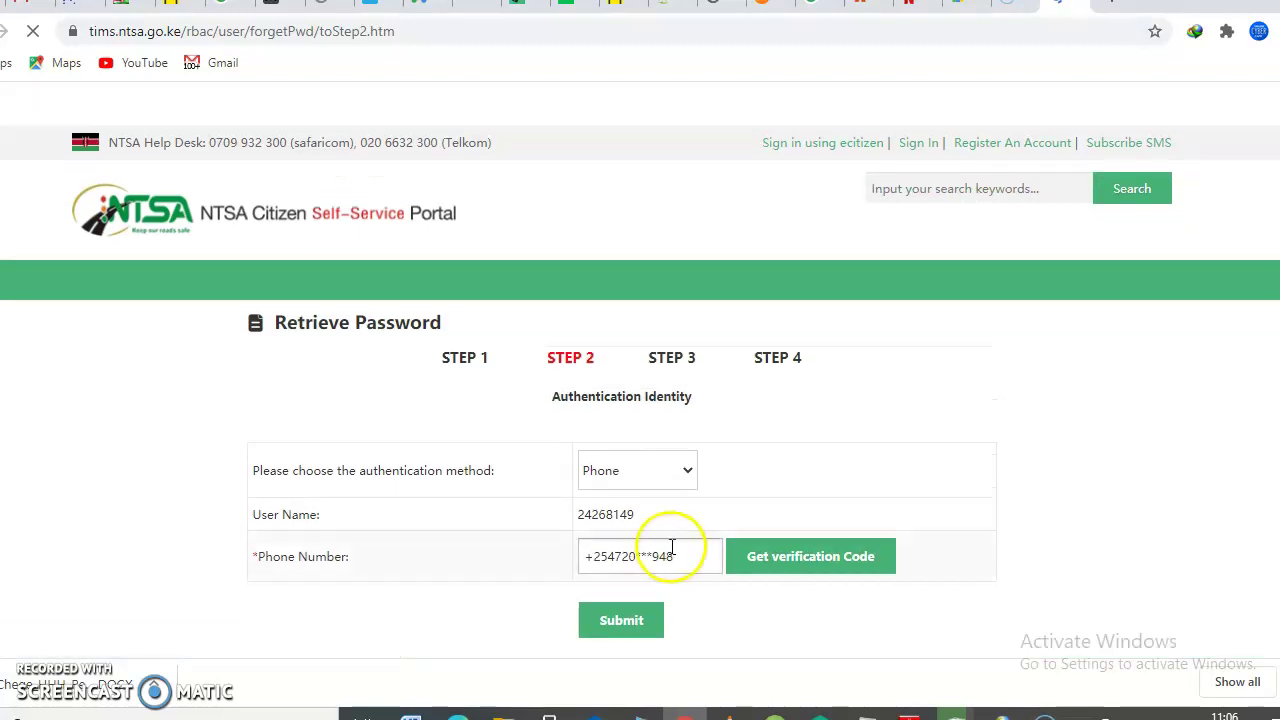
Keep Phone as the authentication method and request a verification code to the registered phone.
scroll(730, 483, "down", 1)
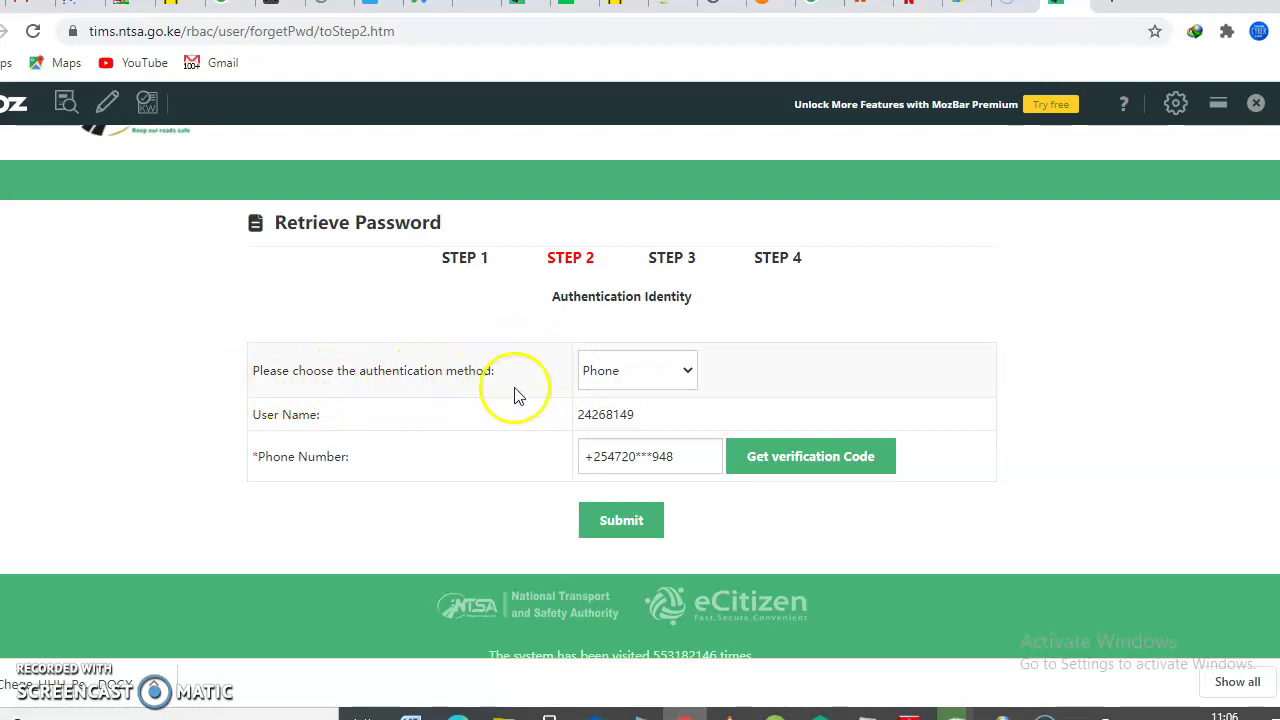
left_click(665, 370)
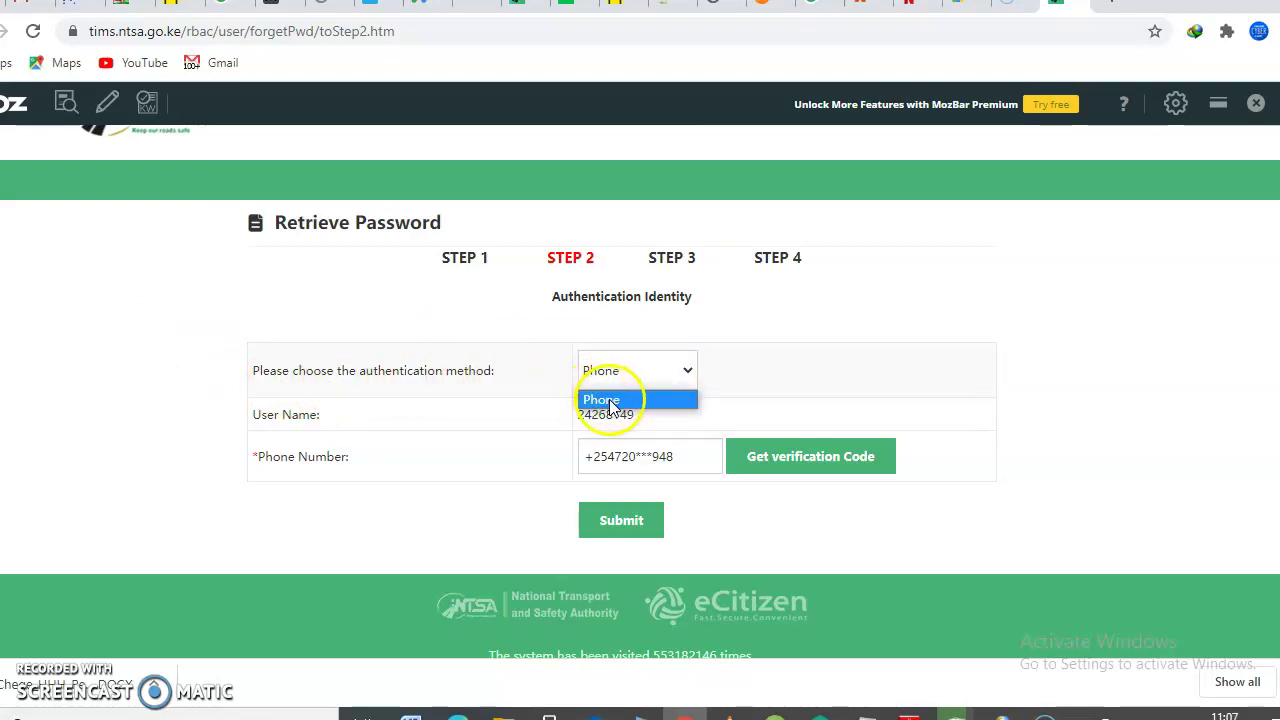
left_click(817, 368)
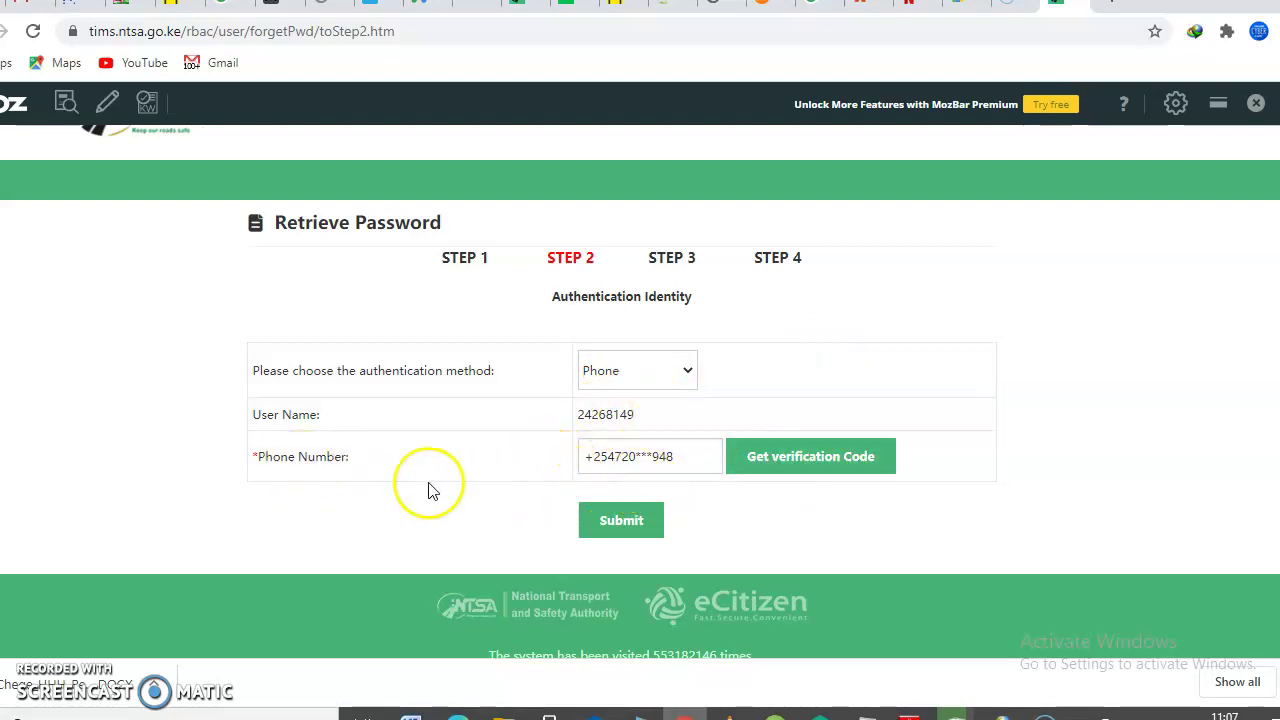
left_click(830, 458)
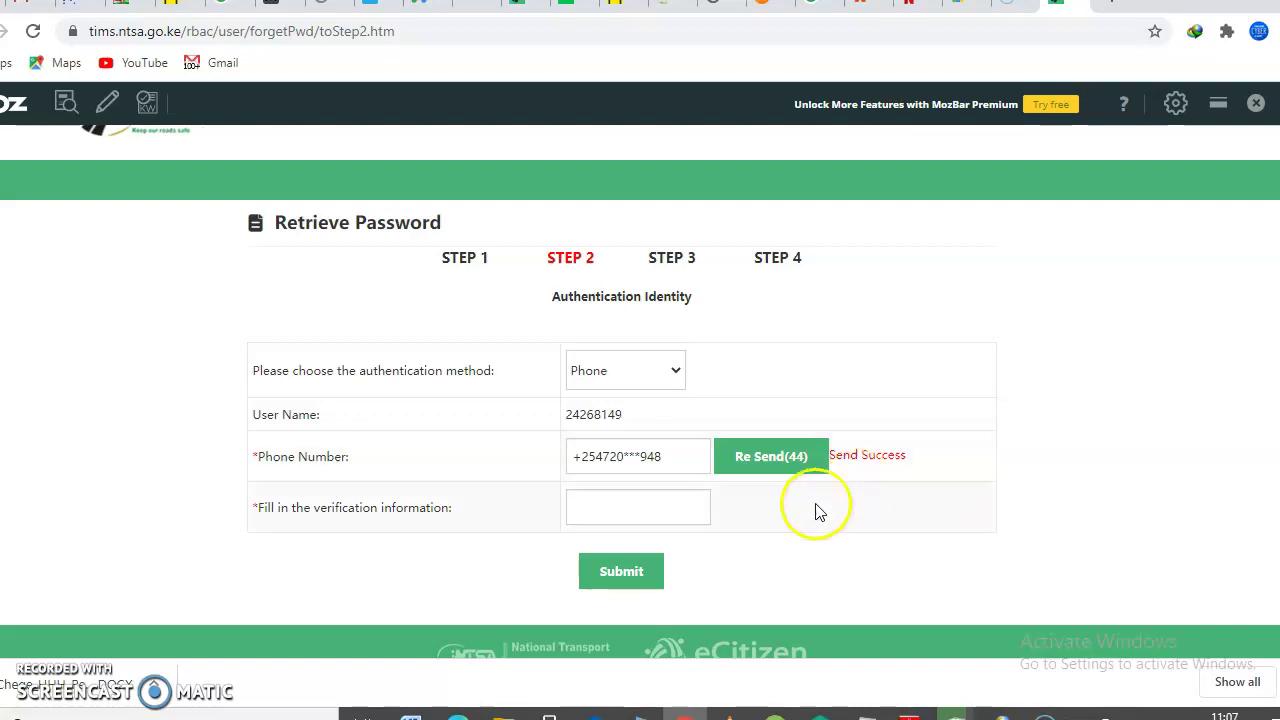
Enter the SMS verification code in the verification field and submit it.
left_click(627, 510)
scroll(632, 509, "up", 1)
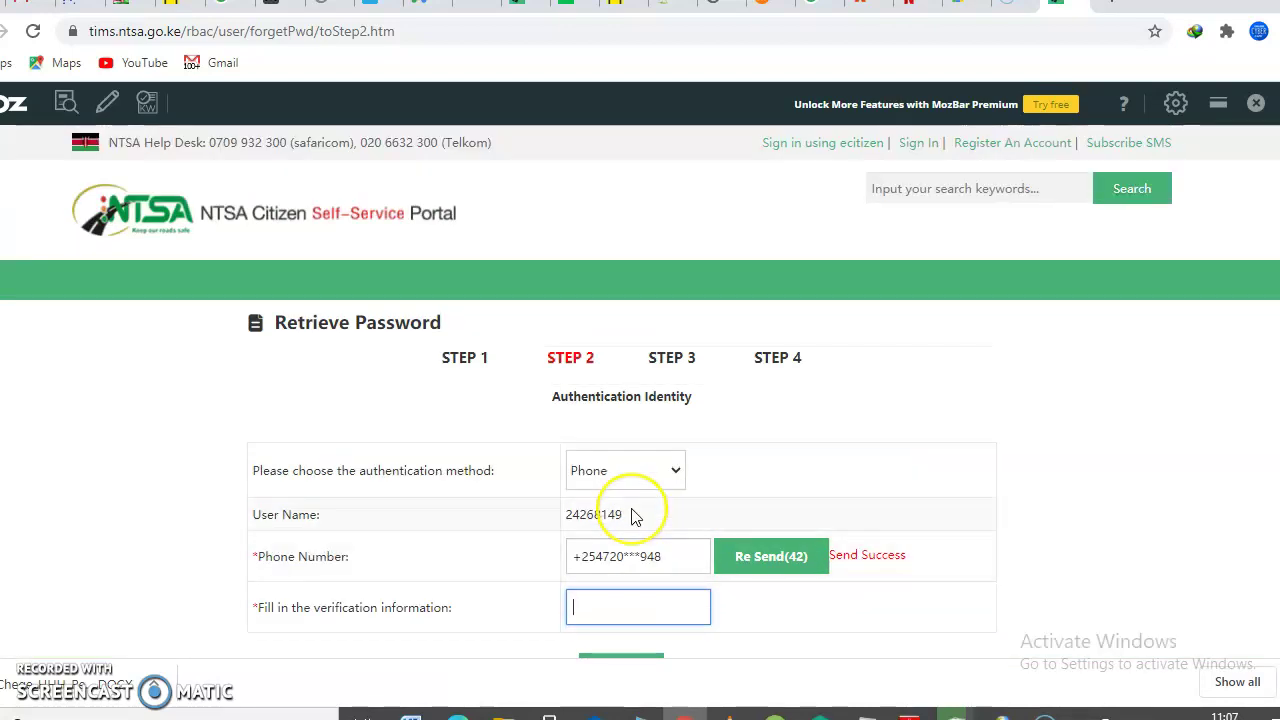
scroll(643, 443, "down", 2)
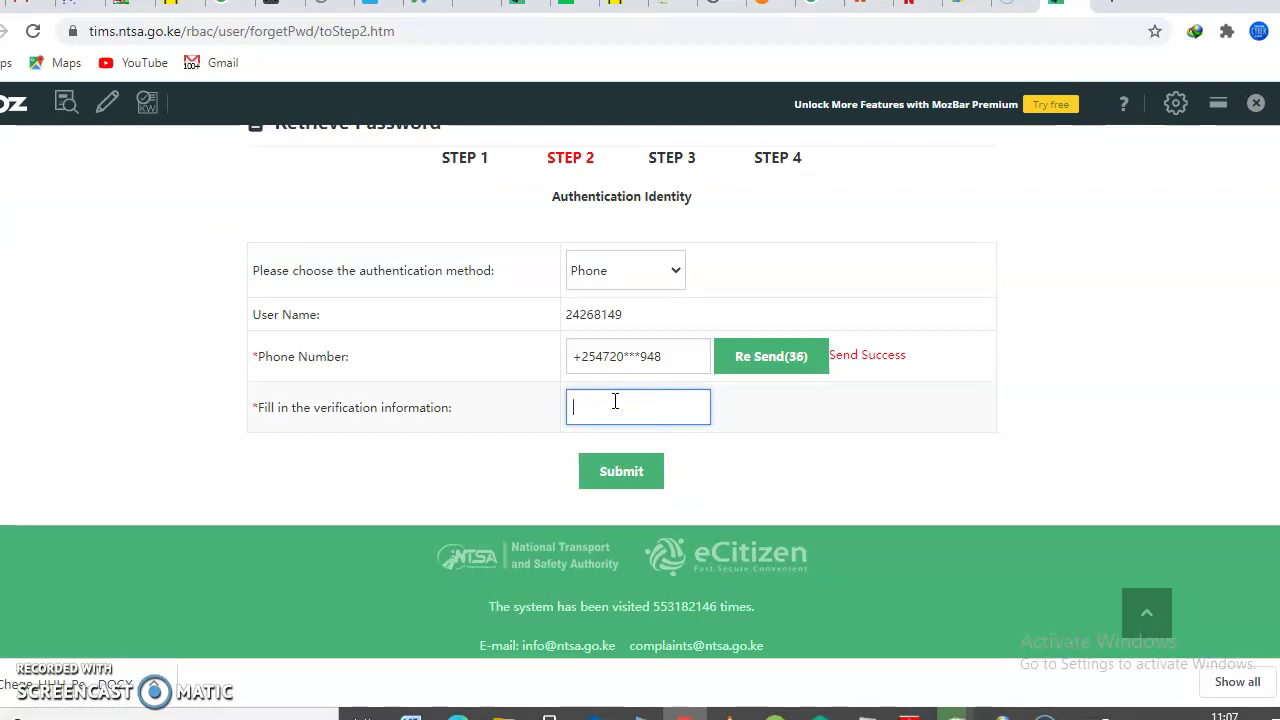
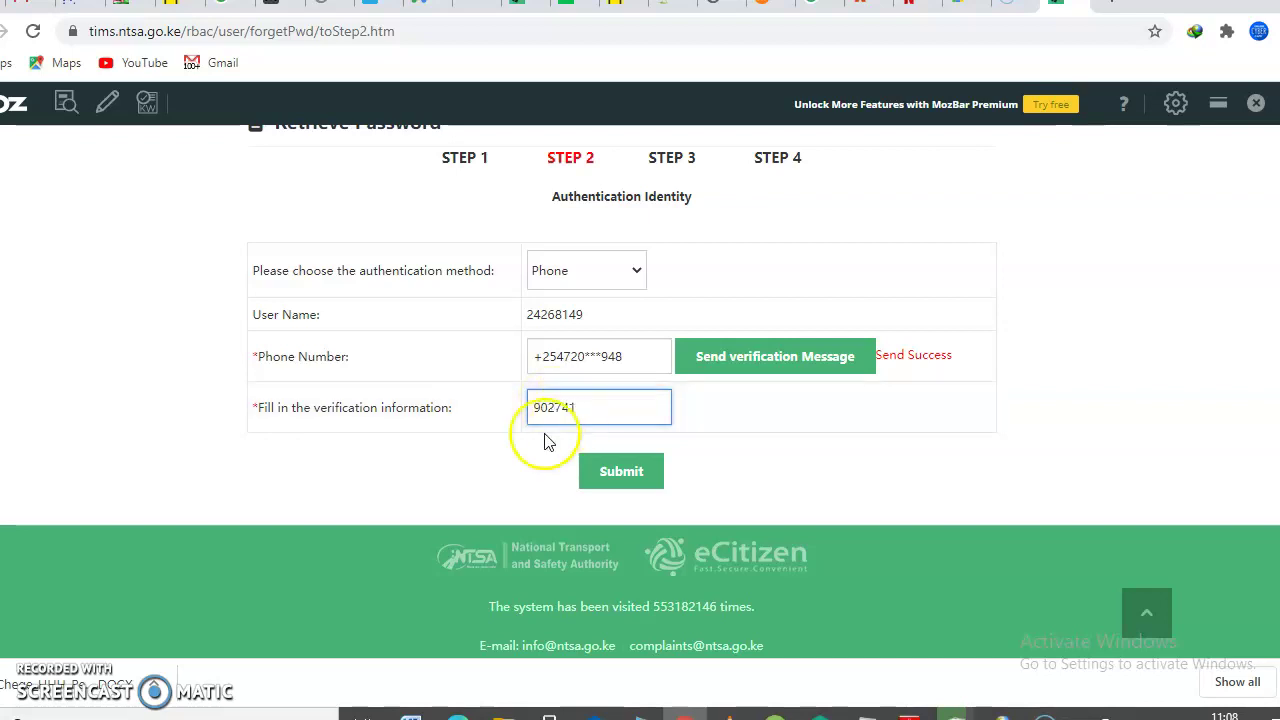
left_click(645, 494)
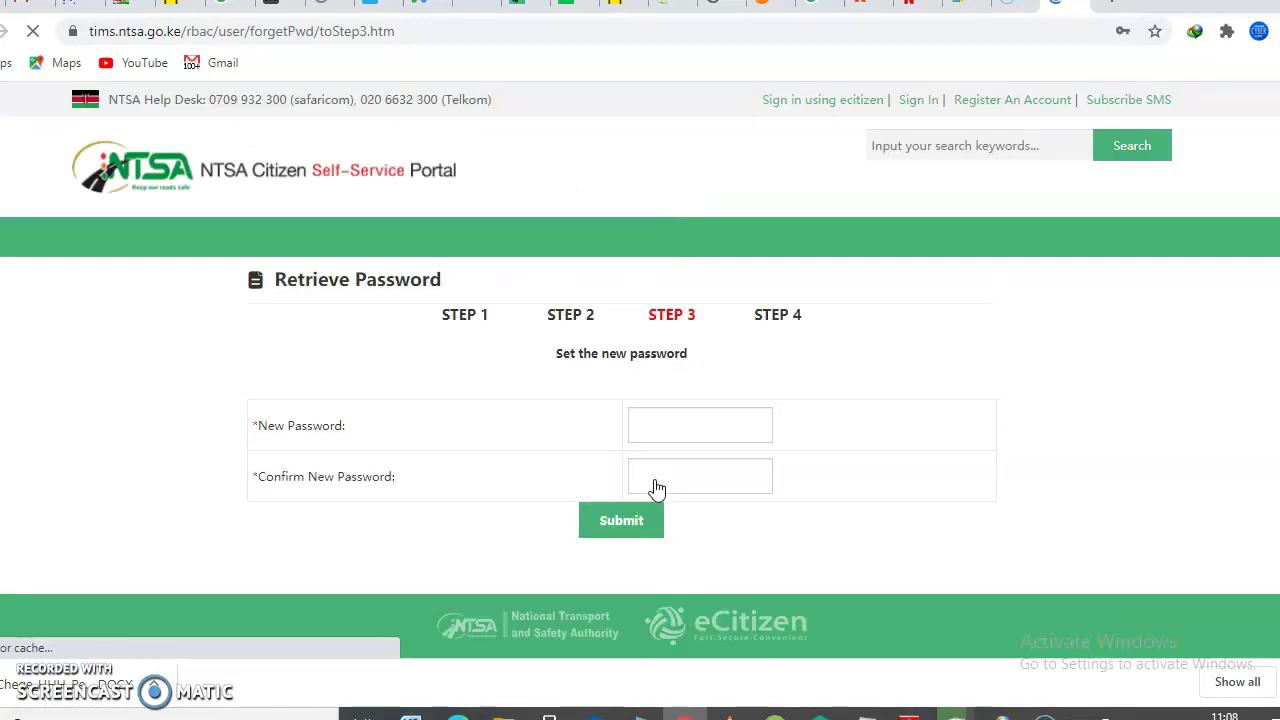
Type the new password into the New Password field, correcting its last character.
left_click(686, 477)
left_click(627, 430)
left_click(660, 422)
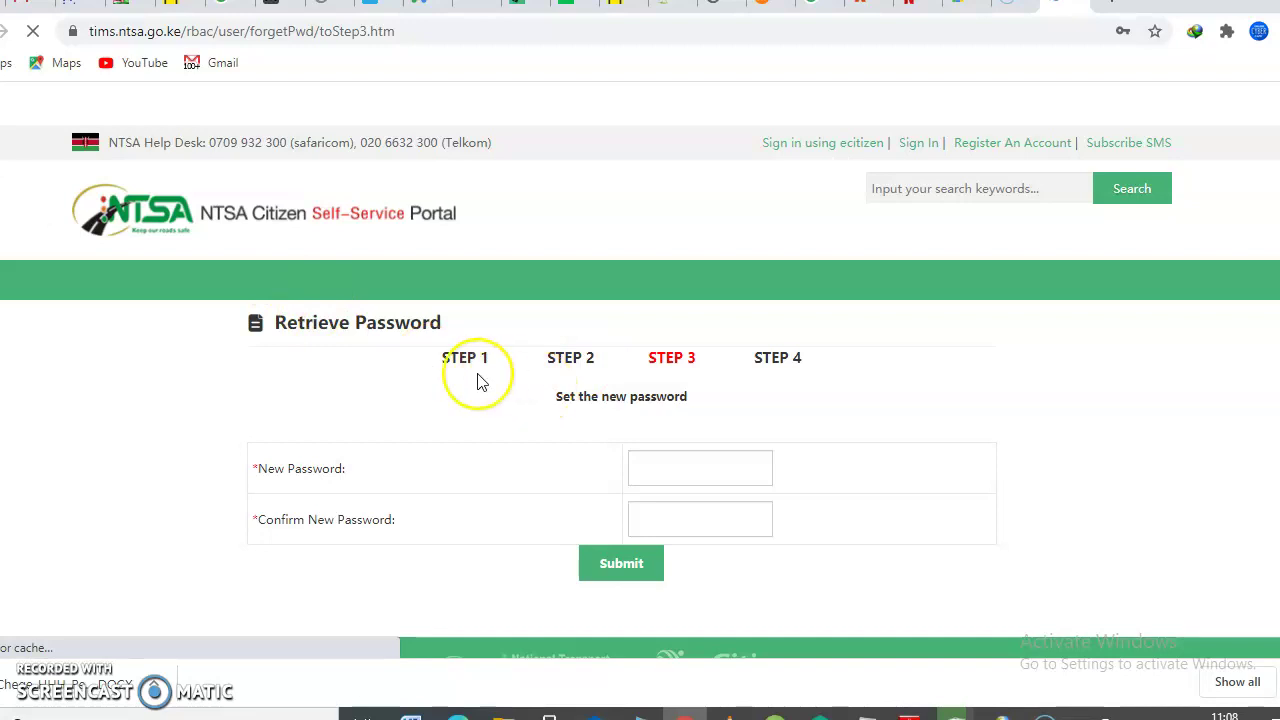
left_click(661, 468)
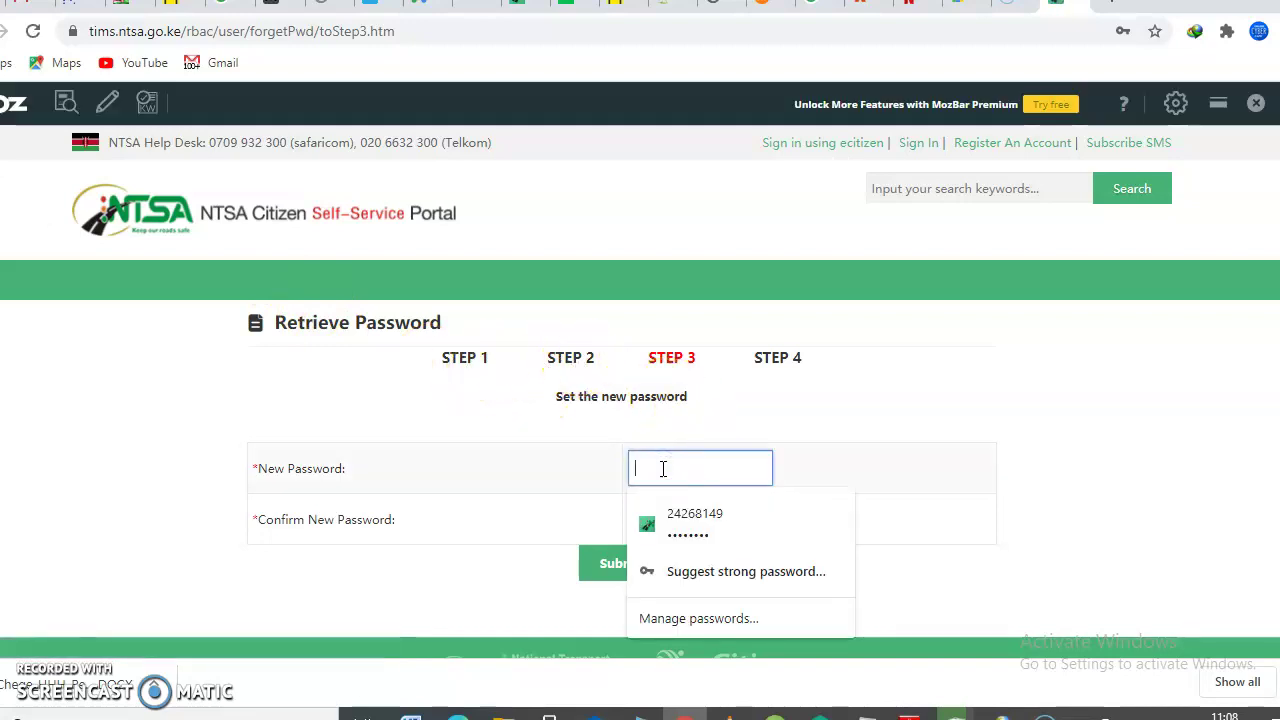
left_click(524, 494)
left_click(646, 461)
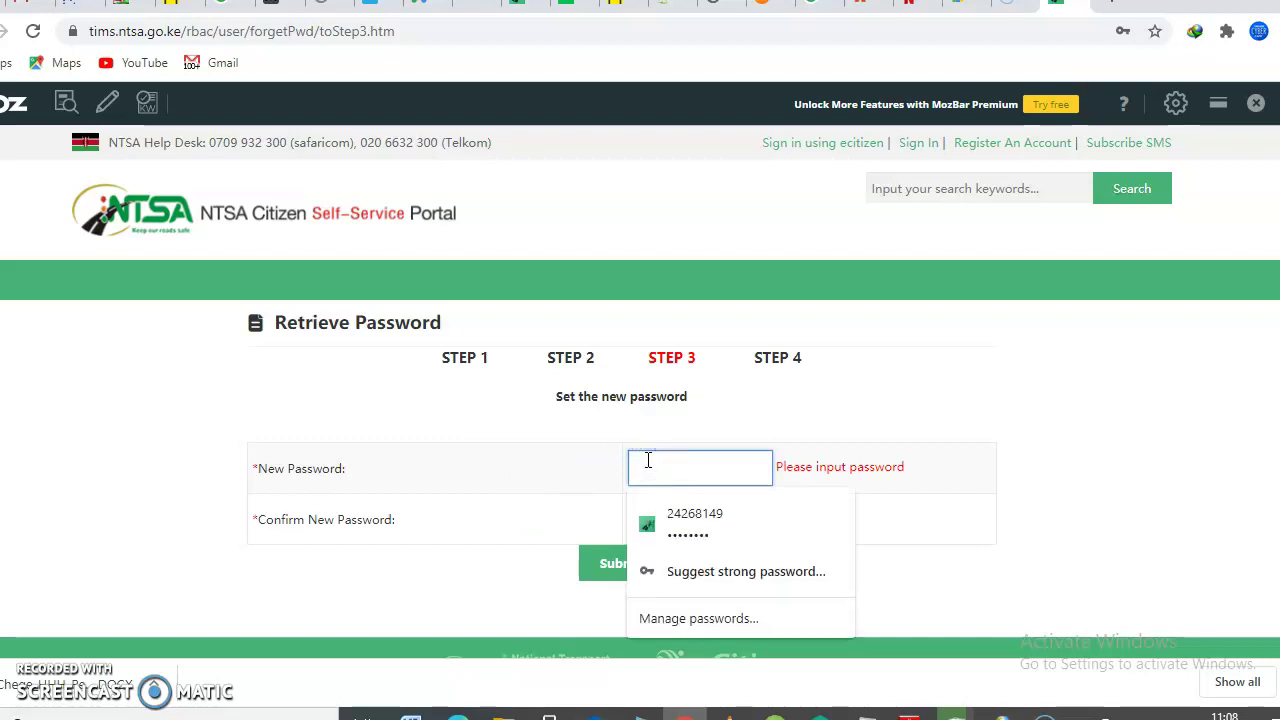
type("••••••")
key("BackSpace")
type("*")
left_click(732, 410)
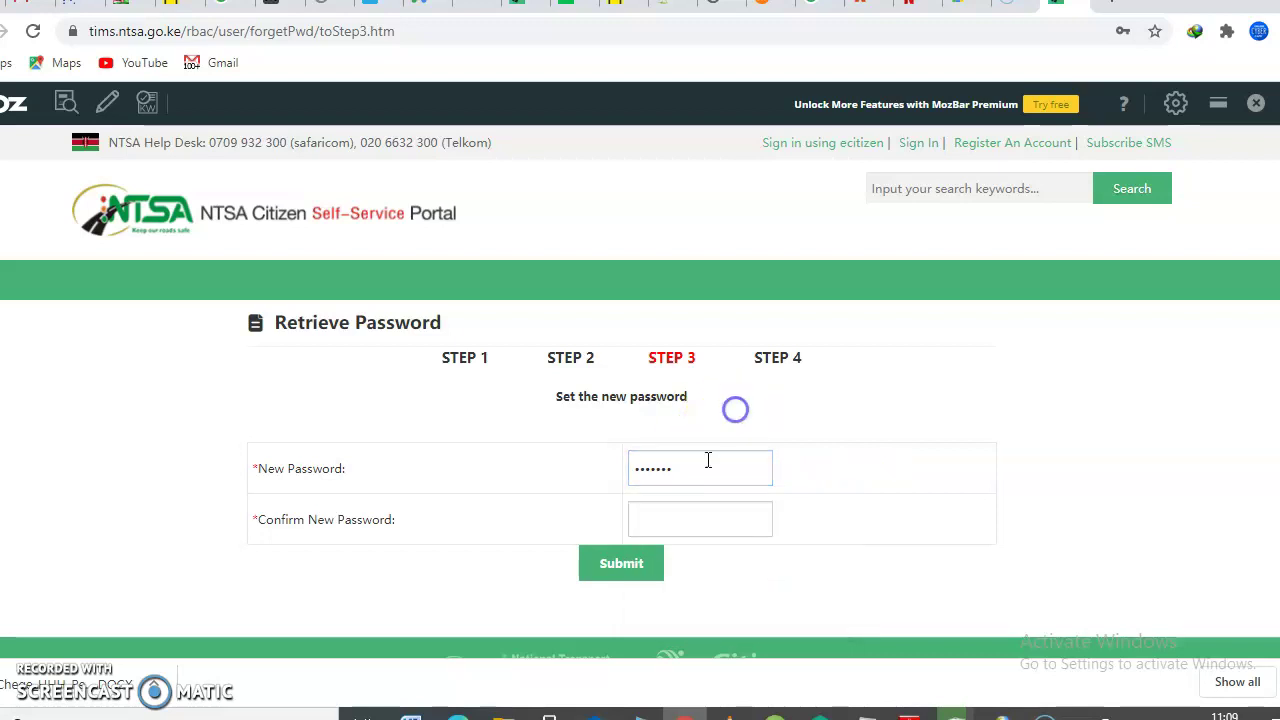
Enter the password confirmation in Confirm New Password and submit the new password.
left_click(692, 519)
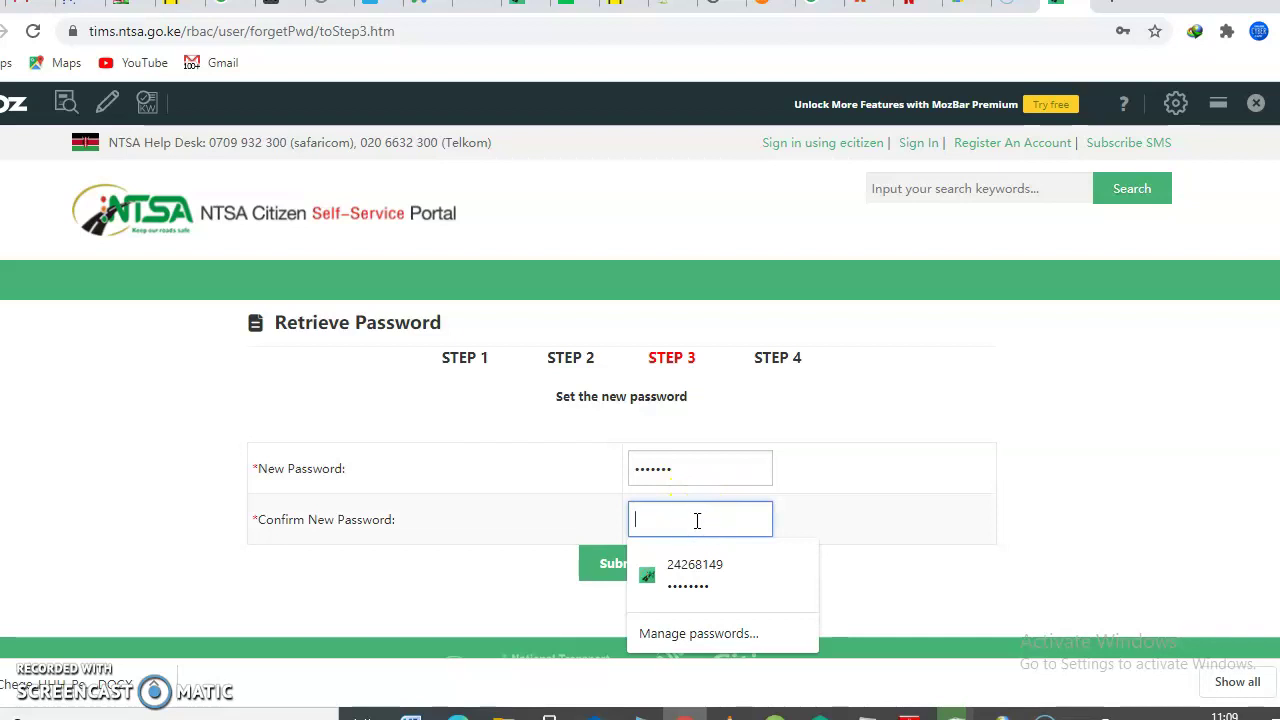
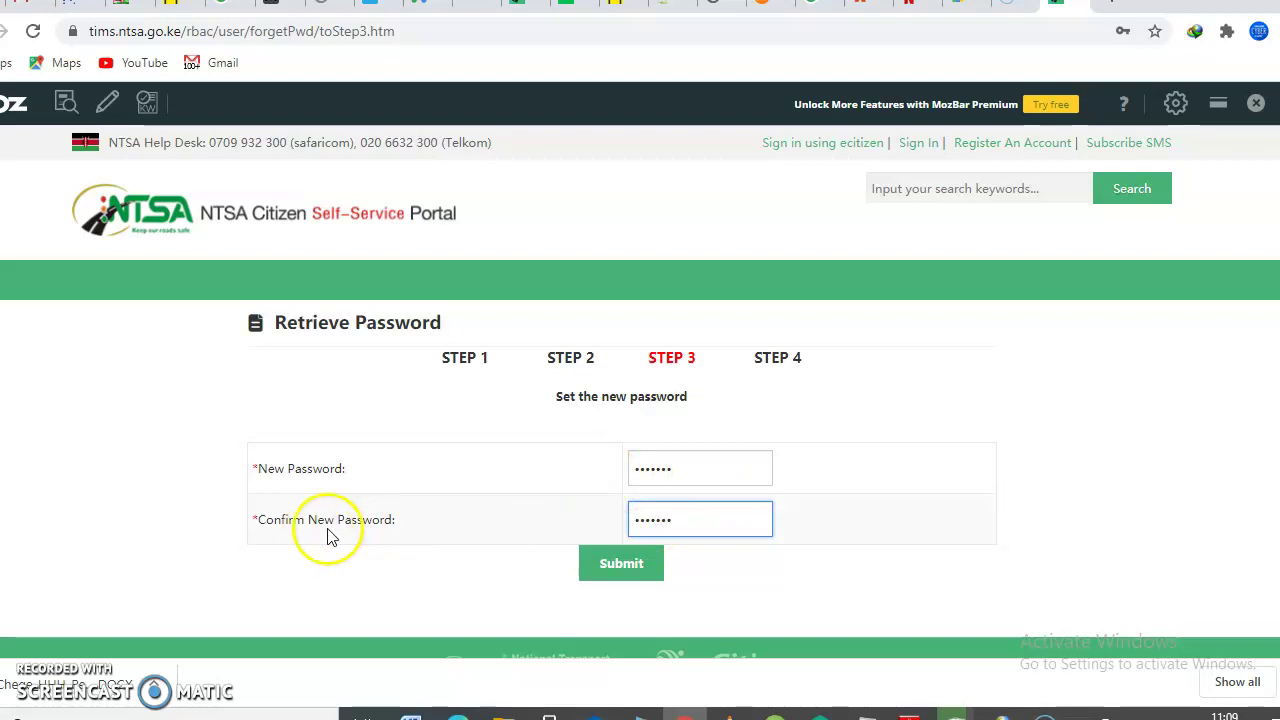
left_click(650, 566)
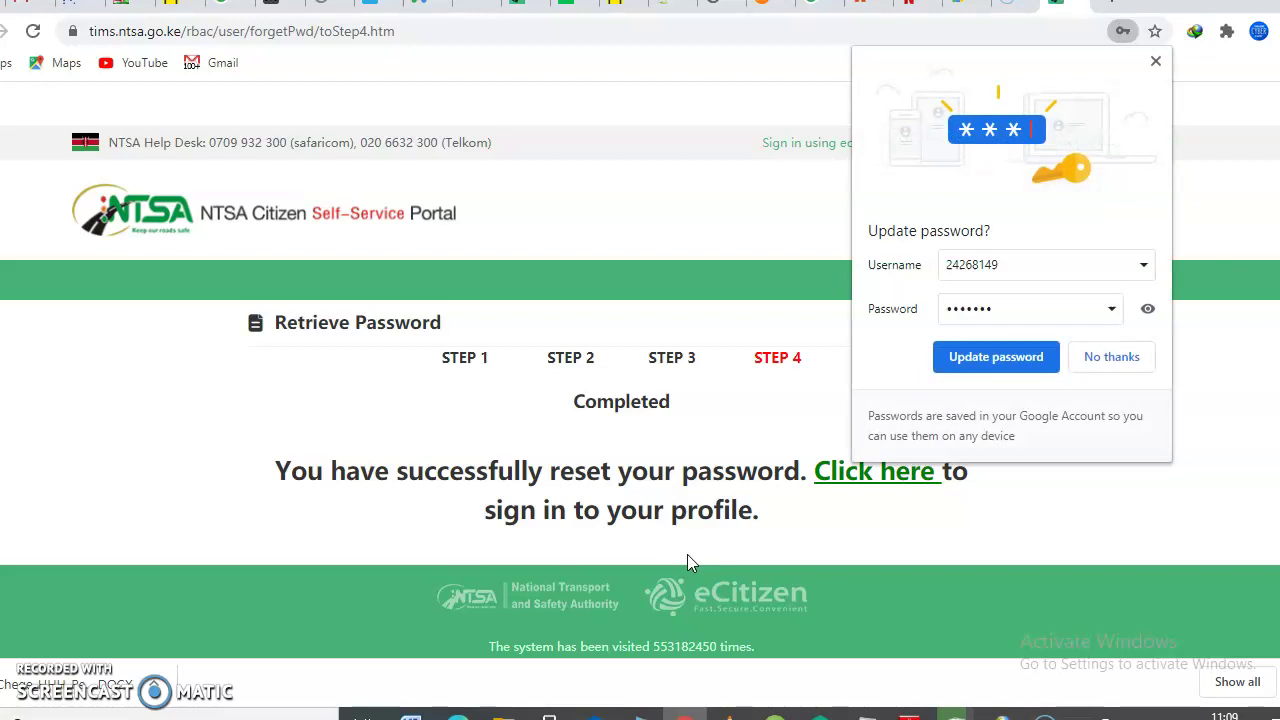
Decline Chrome's password update with 'No thanks' and go to the Sign In page.
left_click(1101, 358)
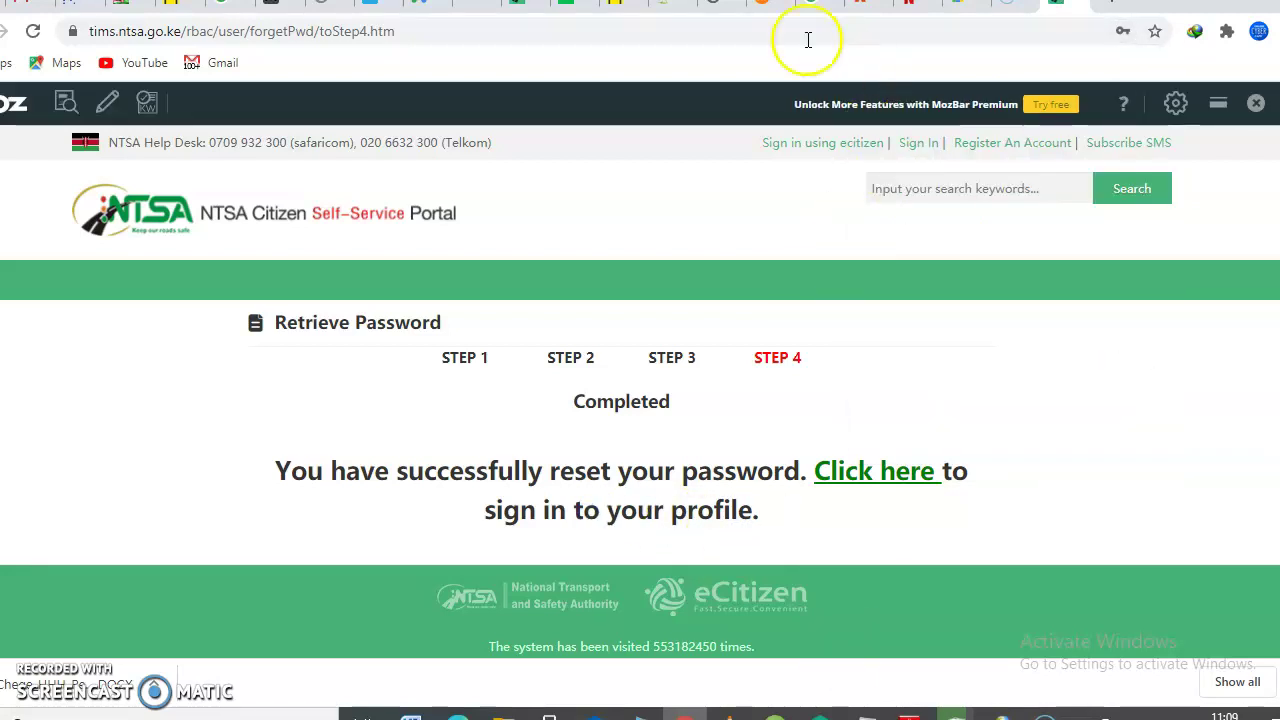
left_click(926, 148)
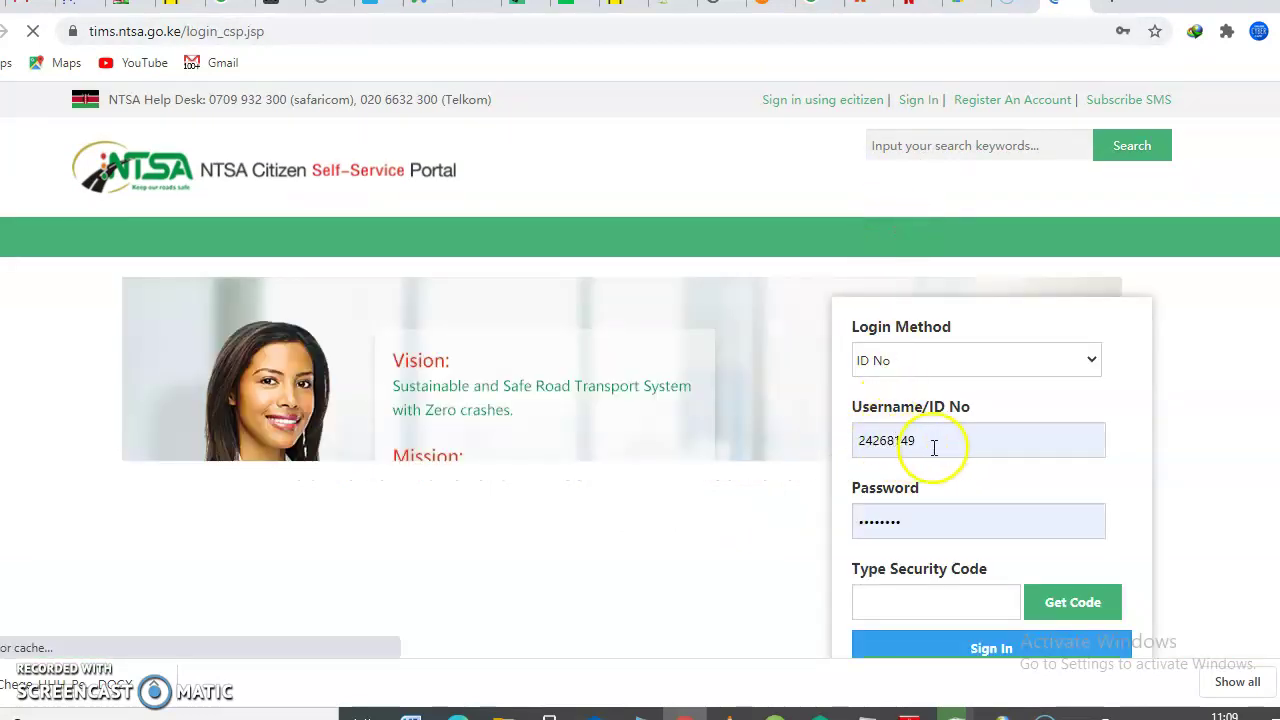
scroll(965, 446, "down", 1)
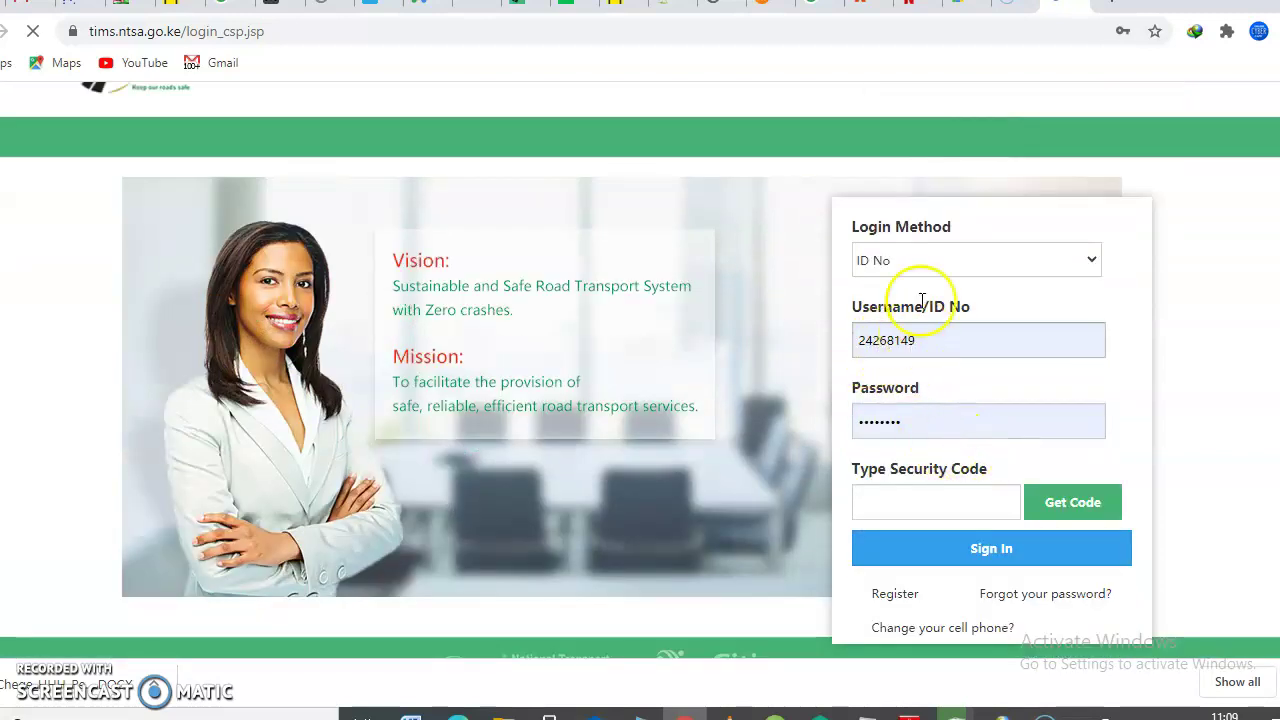
left_click(877, 259)
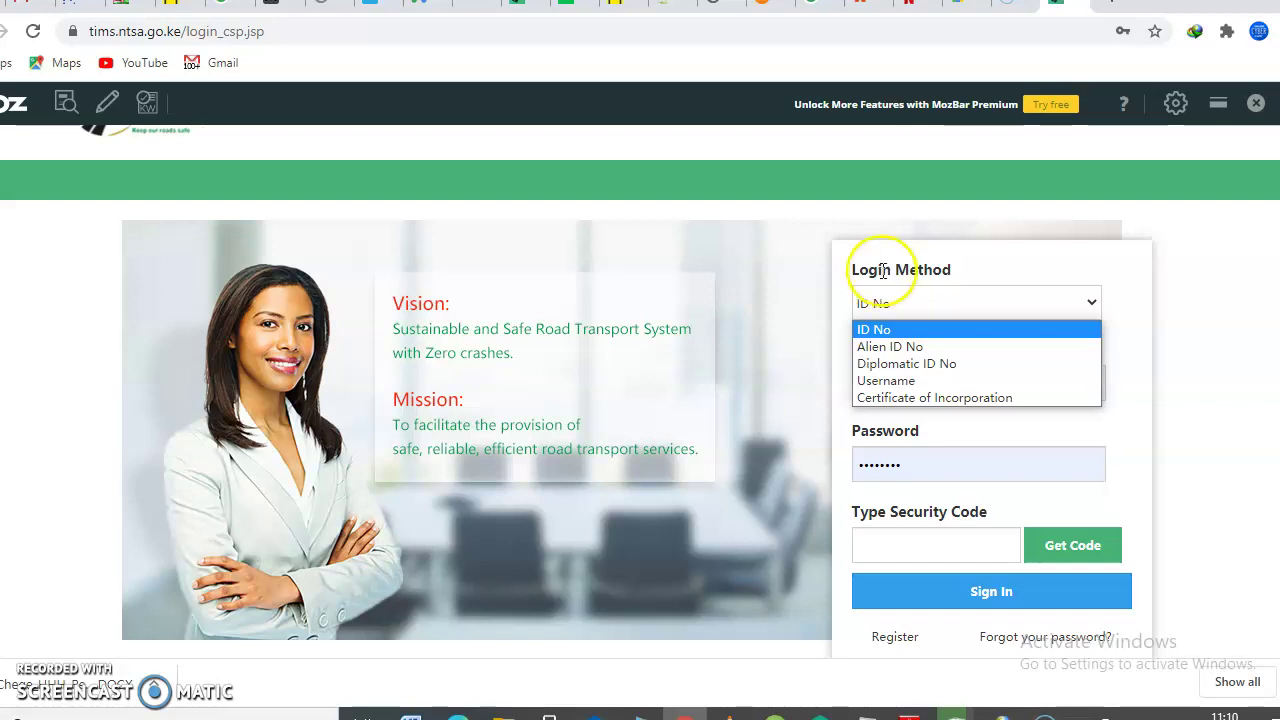
left_click(864, 329)
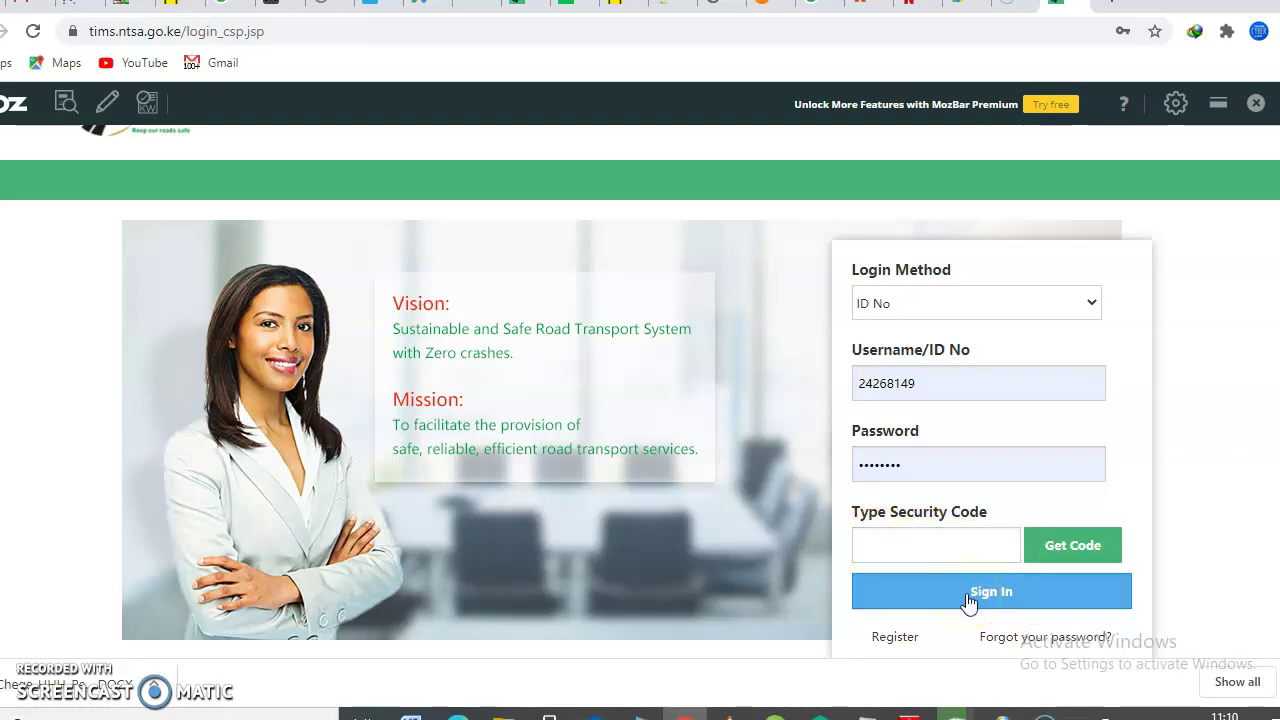
left_click(763, 562)
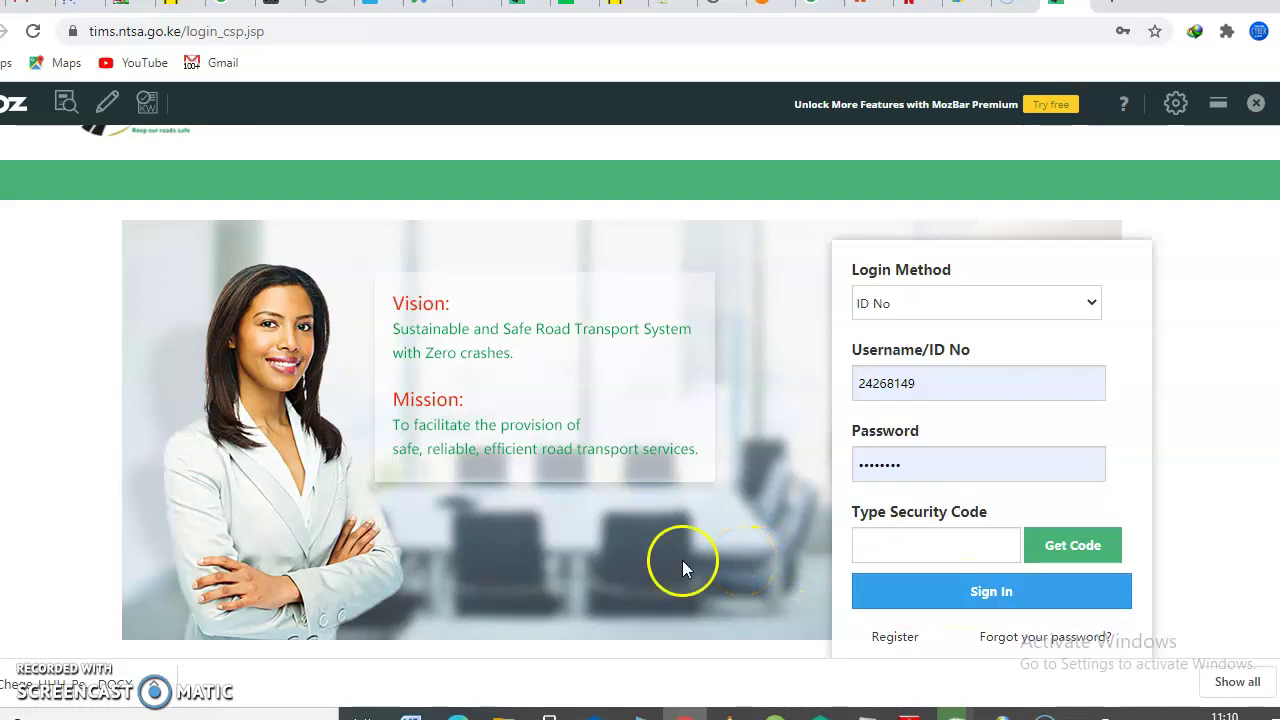